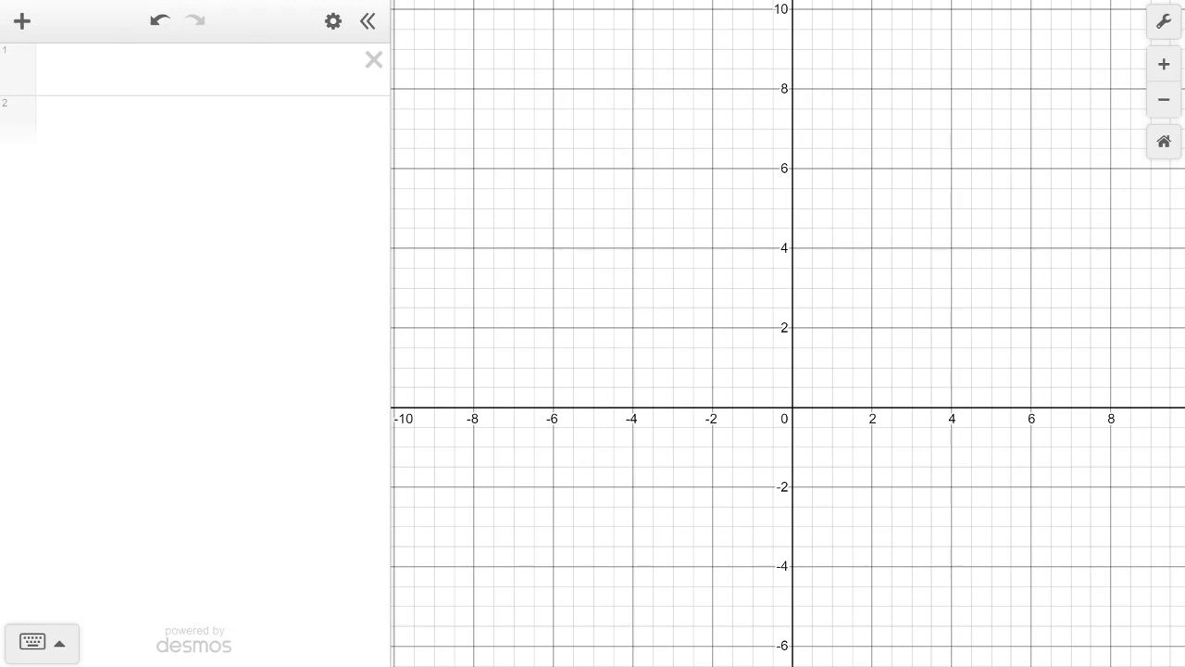
Graph the linear equation y=mx+b and add sliders for both m and b.
left_click(53, 70)
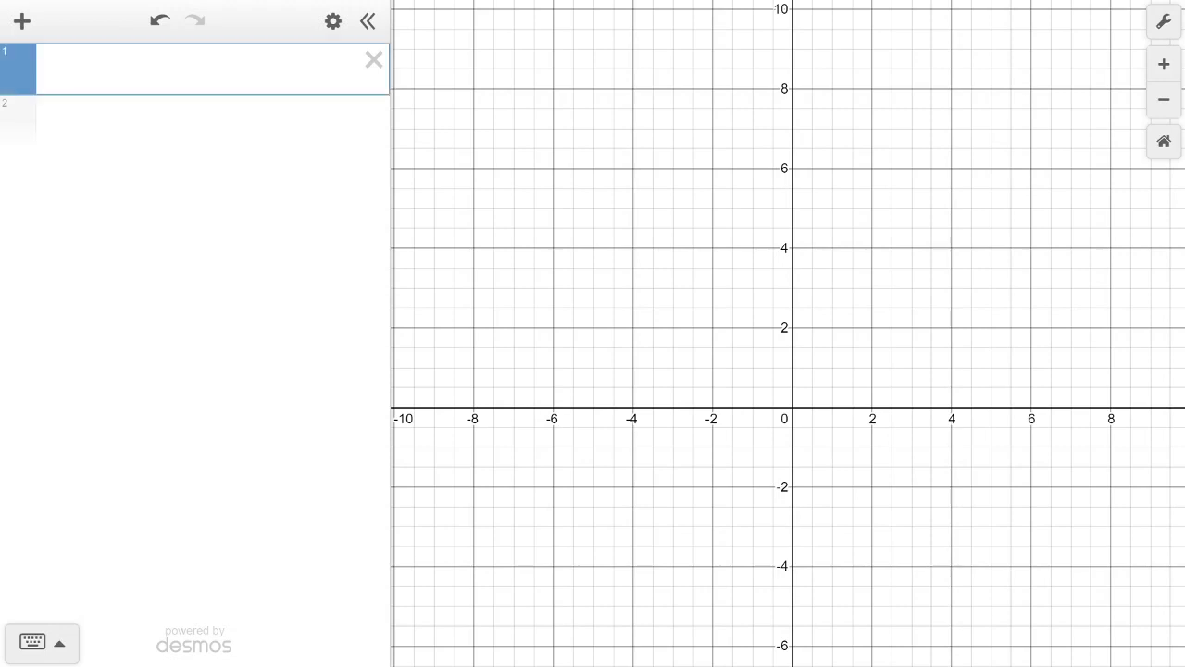
type("y=m")
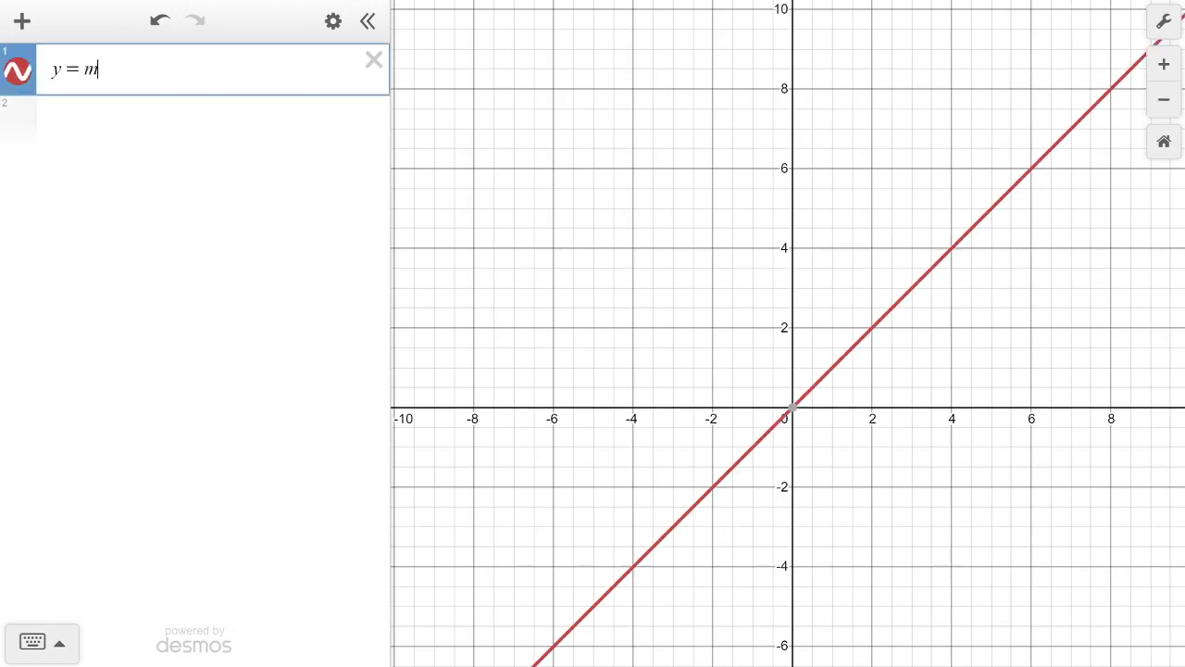
type("x+b")
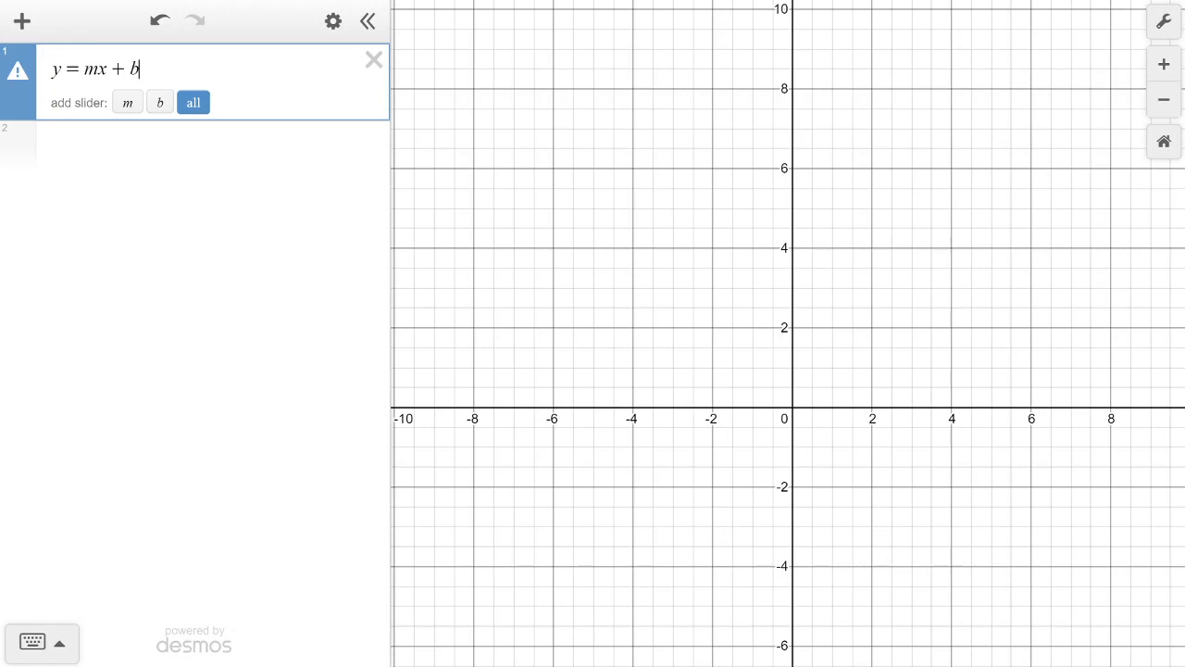
left_click(193, 103)
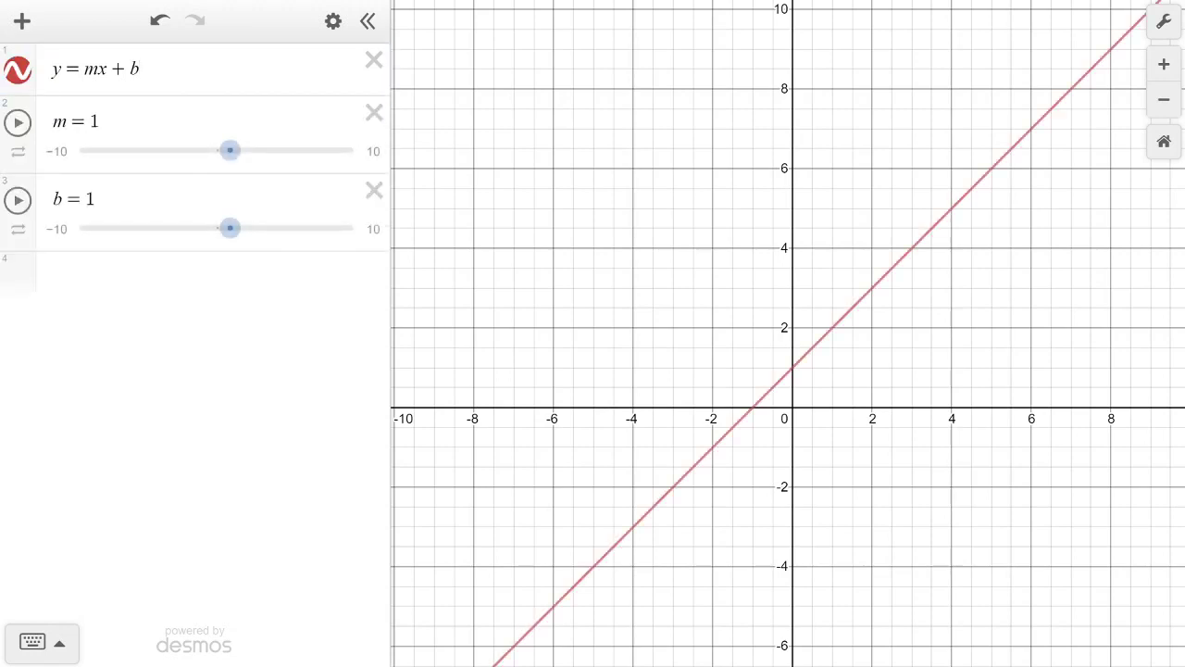
Vary the slope m manually and by animation, stop the animation, and set m to 1.4 with b kept at 1.
left_click_drag(230, 150, 265, 150)
left_click(17, 122)
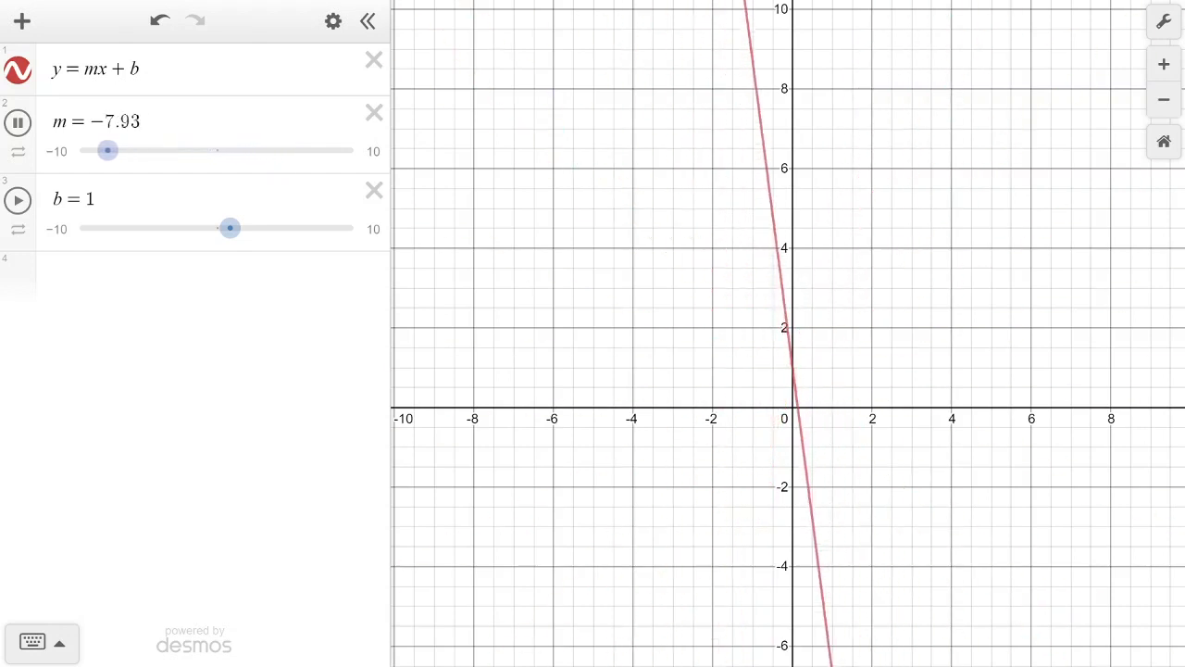
left_click(18, 123)
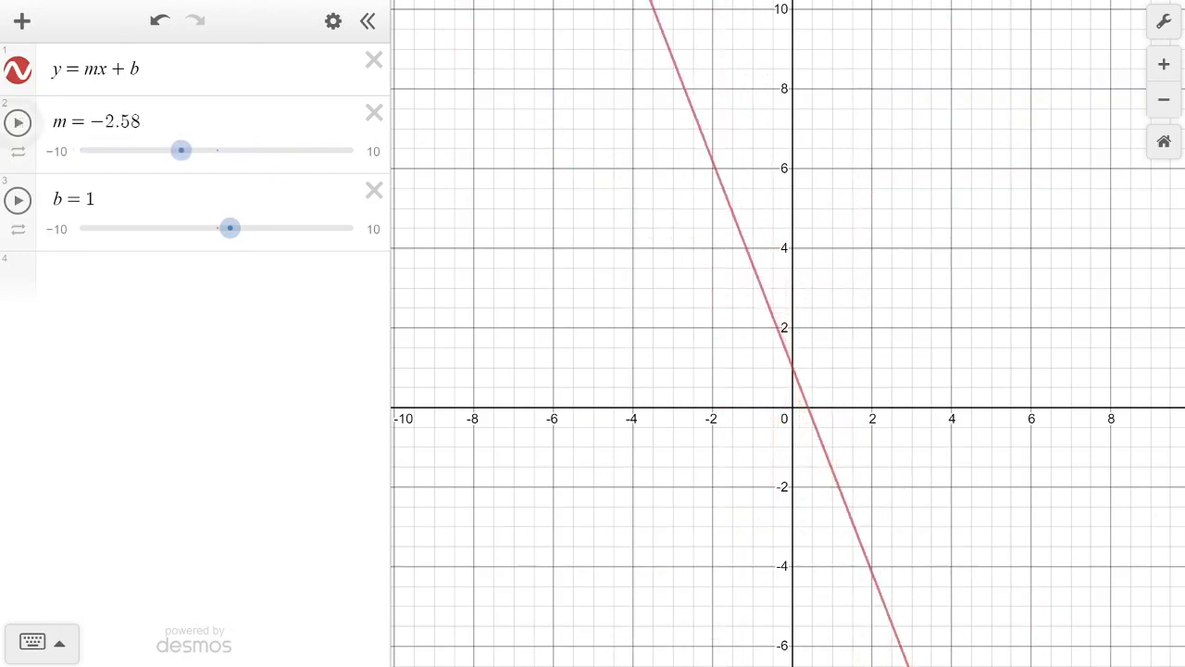
left_click_drag(181, 150, 236, 150)
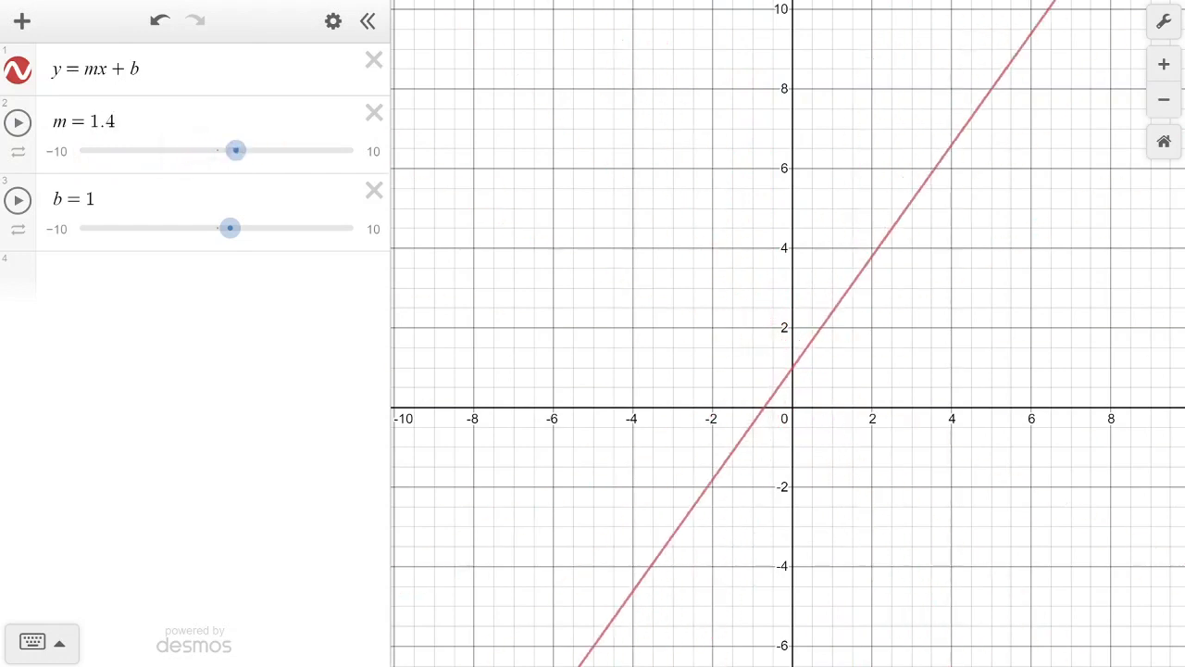
mouse_move(230, 228)
left_mouse_down()
mouse_move(131, 227)
mouse_move(286, 228)
mouse_move(129, 228)
mouse_move(280, 228)
mouse_move(229, 228)
left_mouse_up()
Rewrite the line's equation in function notation as f(x)=mx+b.
left_click(107, 285)
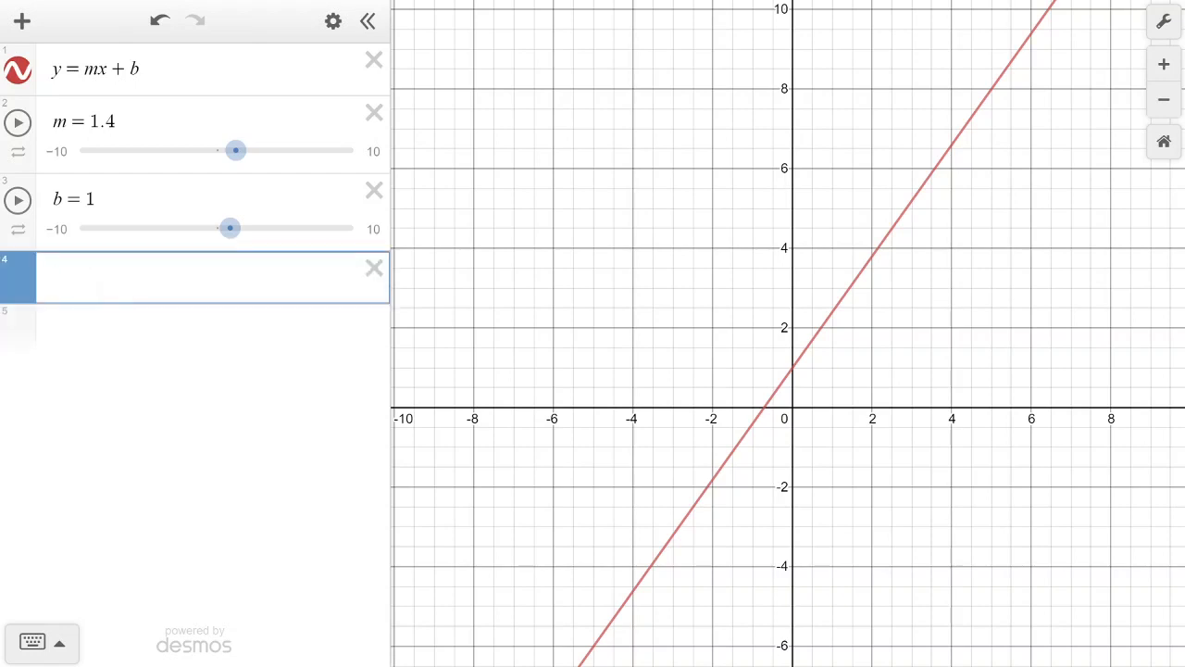
left_click(53, 72)
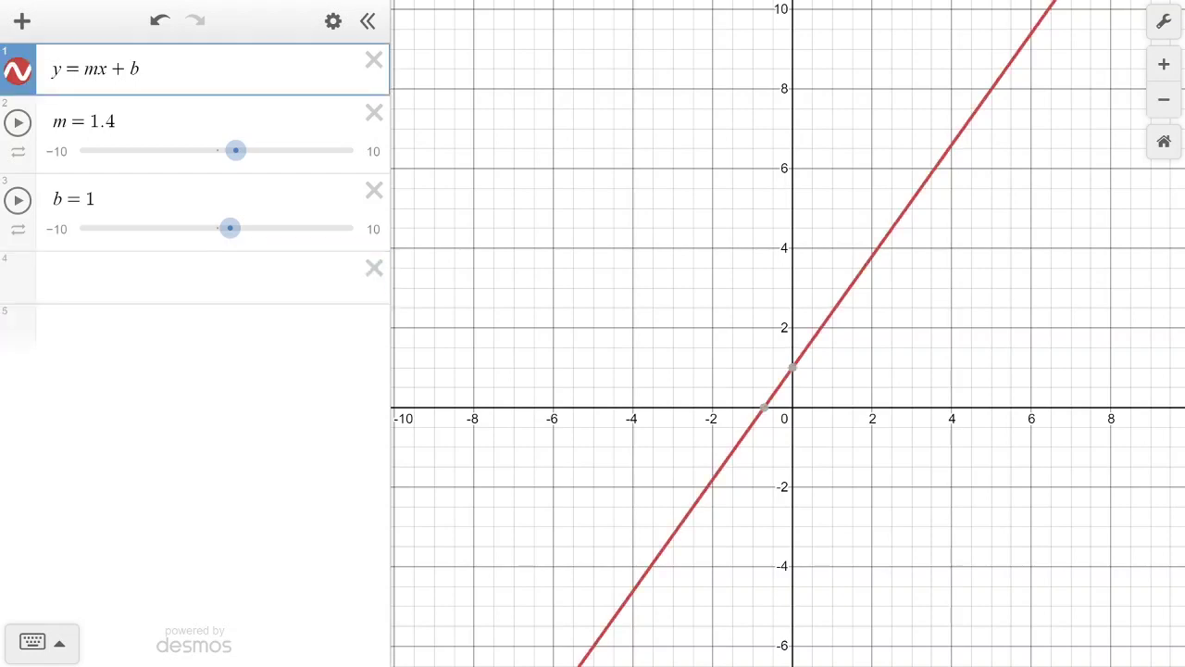
key("Delete")
type("f(")
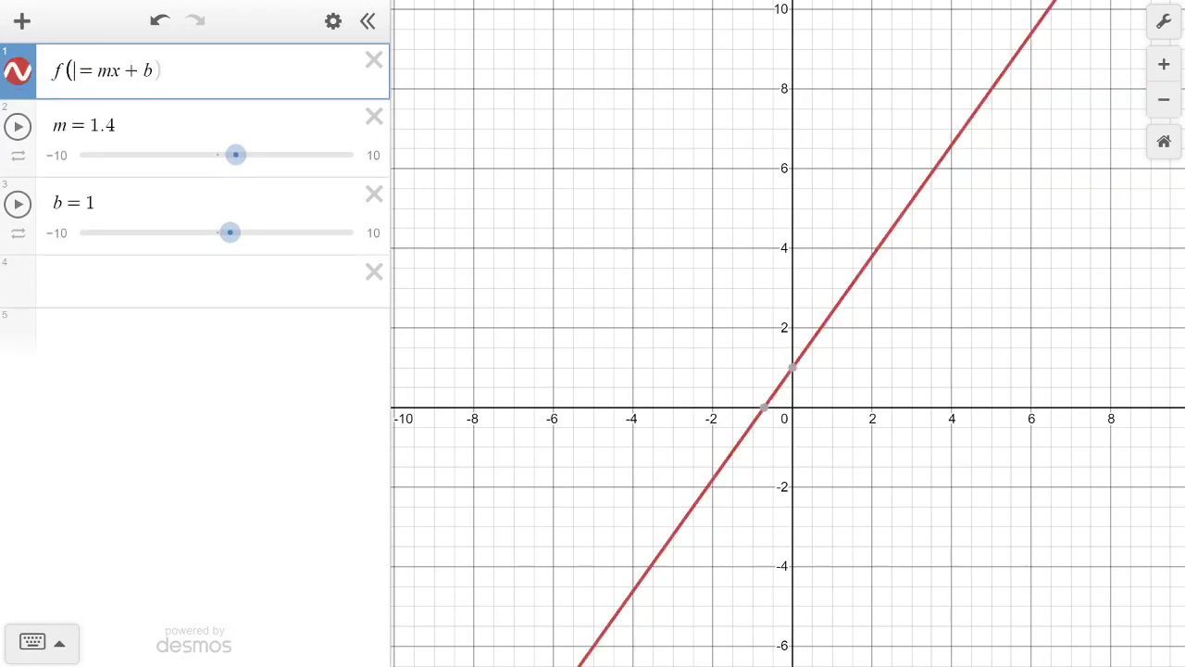
type("x)")
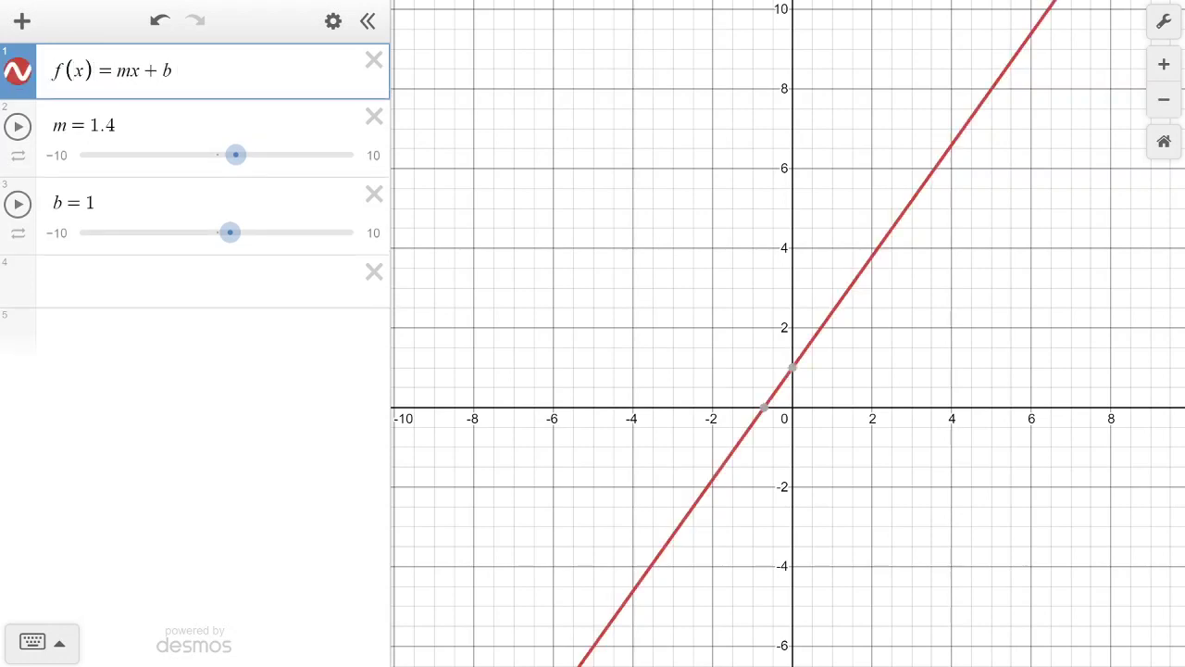
Define the reciprocal function g(x)=1/f(x) in the empty expression below the sliders.
left_click(114, 276)
type("g")
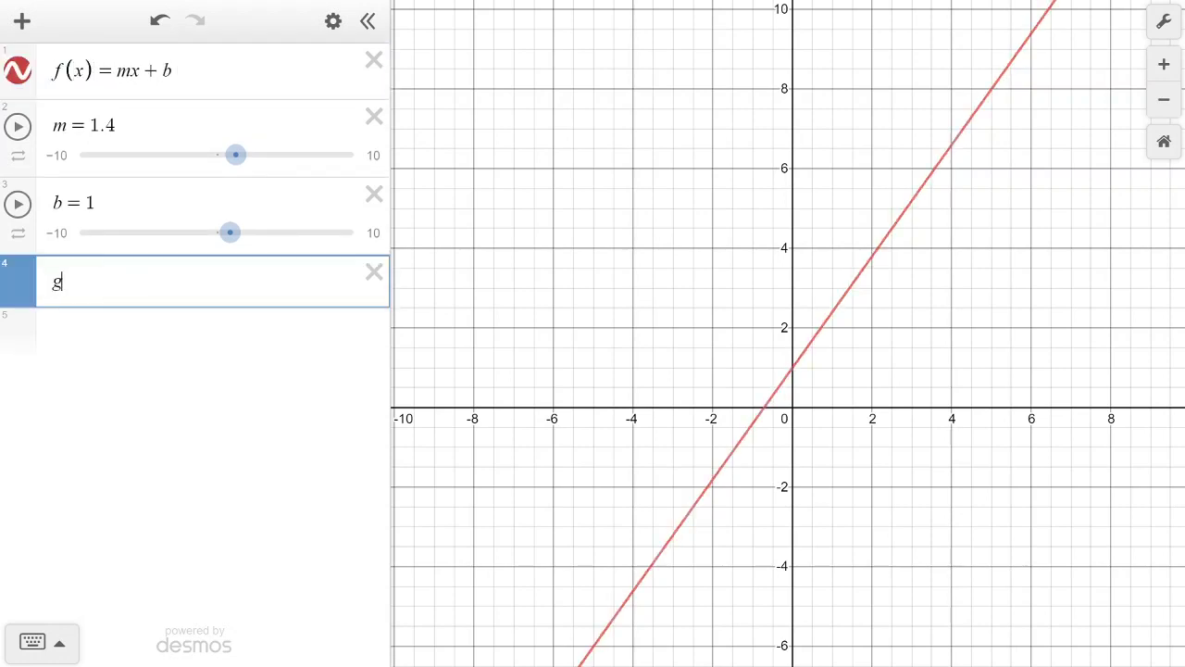
type("(x)=1/f(c")
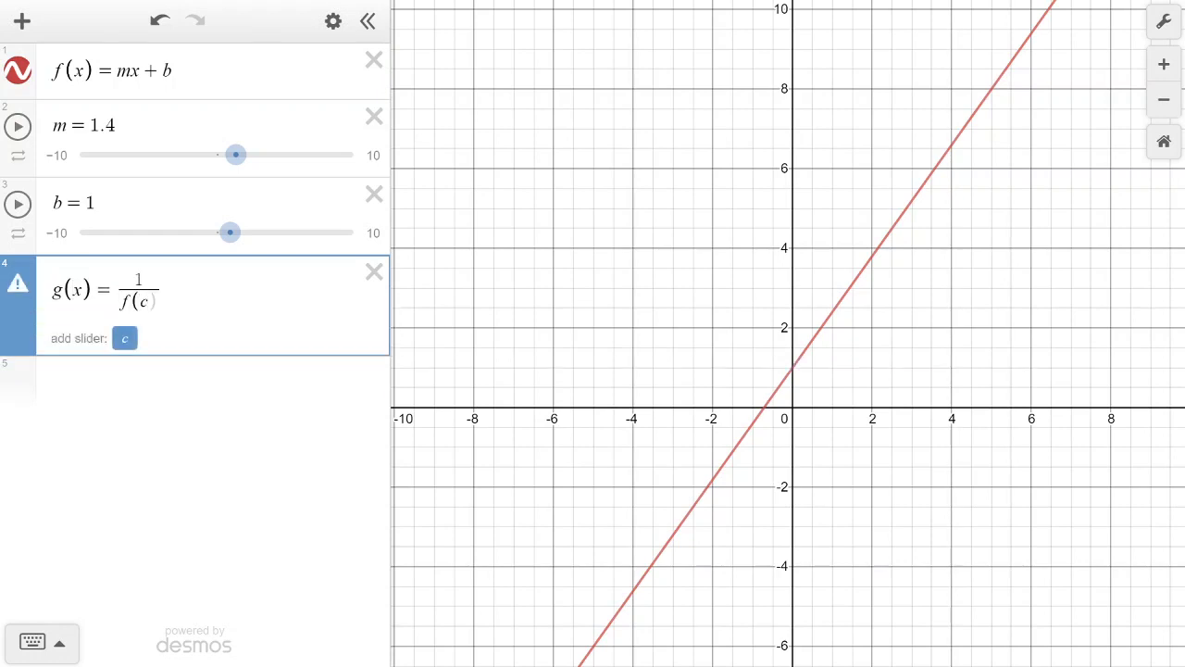
key("BackSpace")
type("x)")
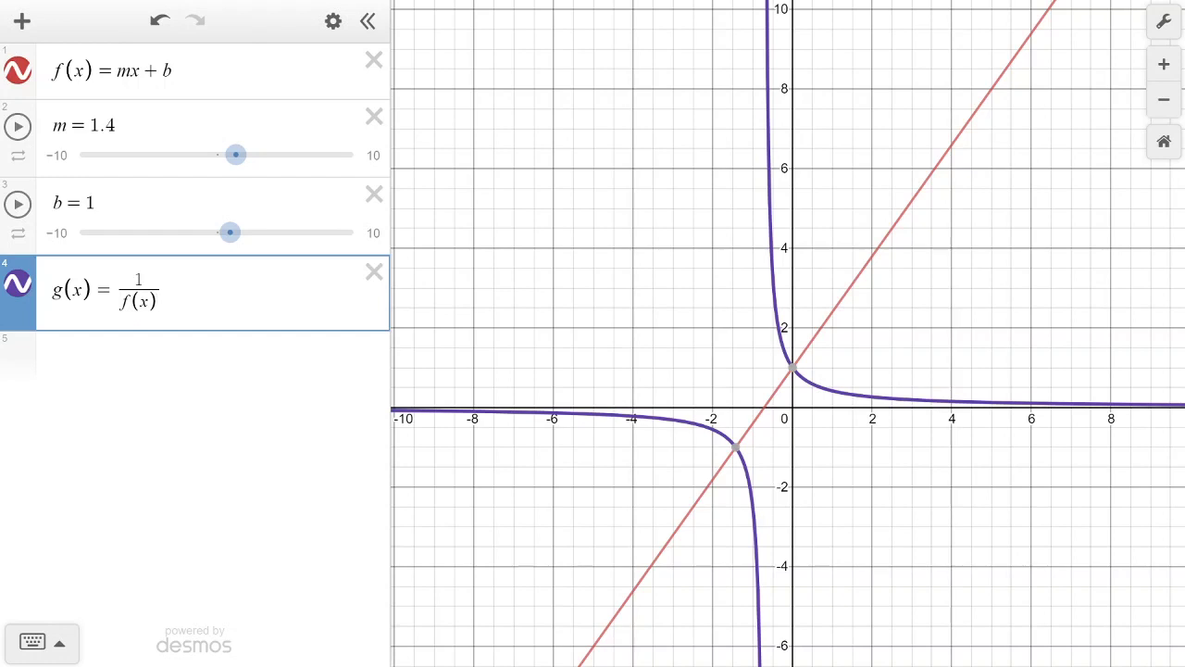
Highlight the line and its reciprocal in turn, and adjust the sliders to m = 0.4 and b = 0.
left_click(213, 71)
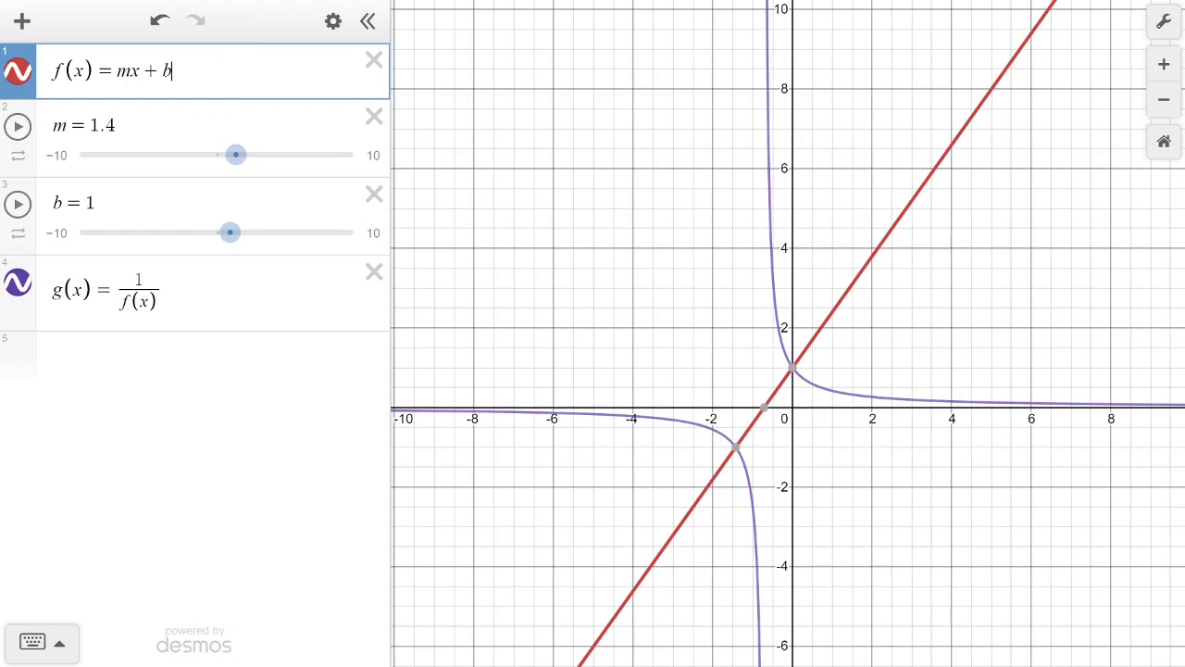
left_click(176, 298)
left_click(135, 307)
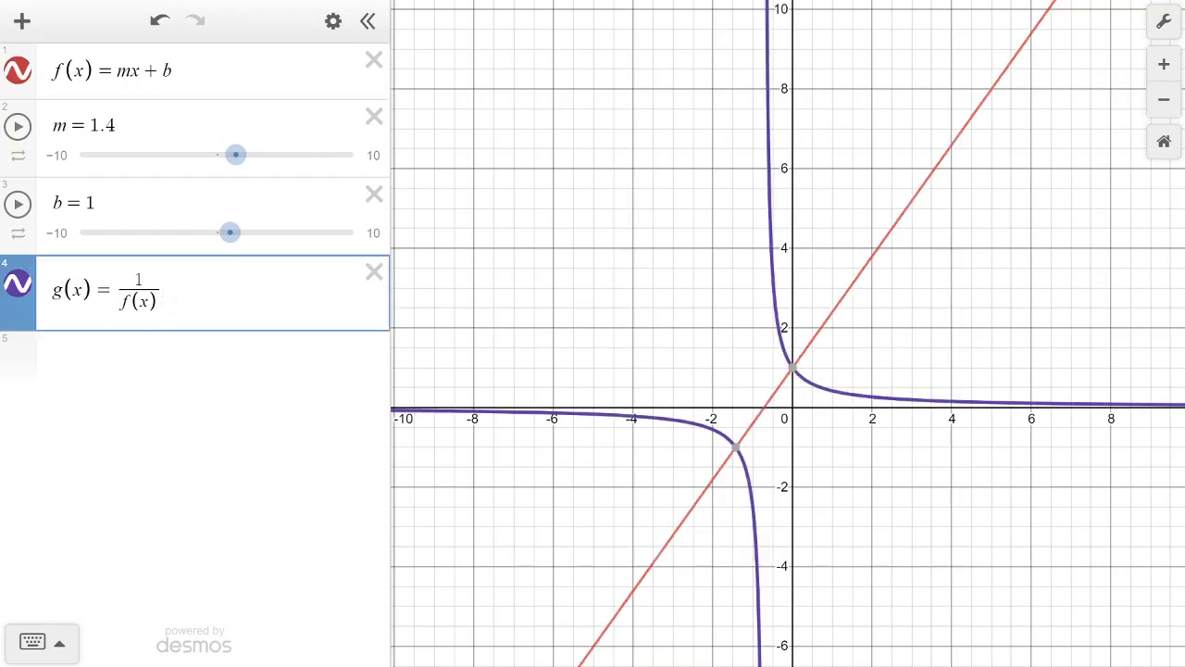
left_click(114, 309)
mouse_move(229, 232)
left_mouse_down()
mouse_move(152, 233)
mouse_move(249, 232)
mouse_move(115, 233)
mouse_move(208, 233)
left_mouse_up()
mouse_move(236, 155)
left_mouse_down()
mouse_move(127, 155)
mouse_move(273, 155)
mouse_move(221, 154)
left_mouse_up()
mouse_move(208, 232)
left_mouse_down()
mouse_move(166, 231)
mouse_move(217, 232)
left_mouse_up()
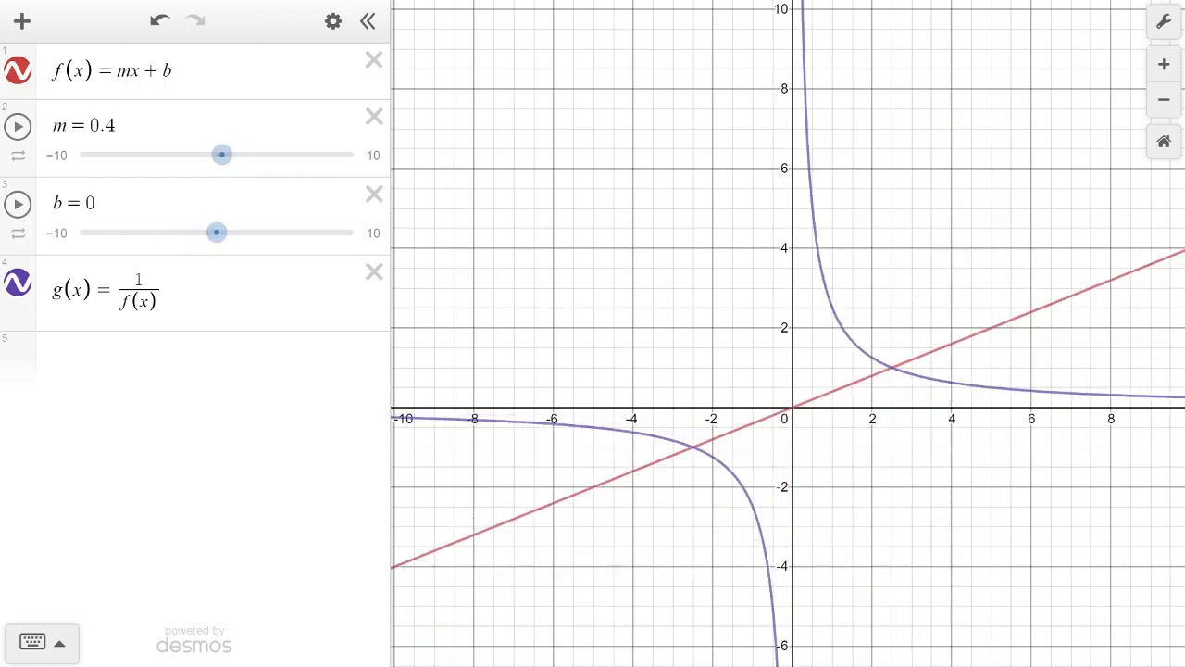
Inspect the x-intercept of f(x), set b to -1, and inspect the line's x-intercept again.
left_click(204, 72)
mouse_move(792, 408)
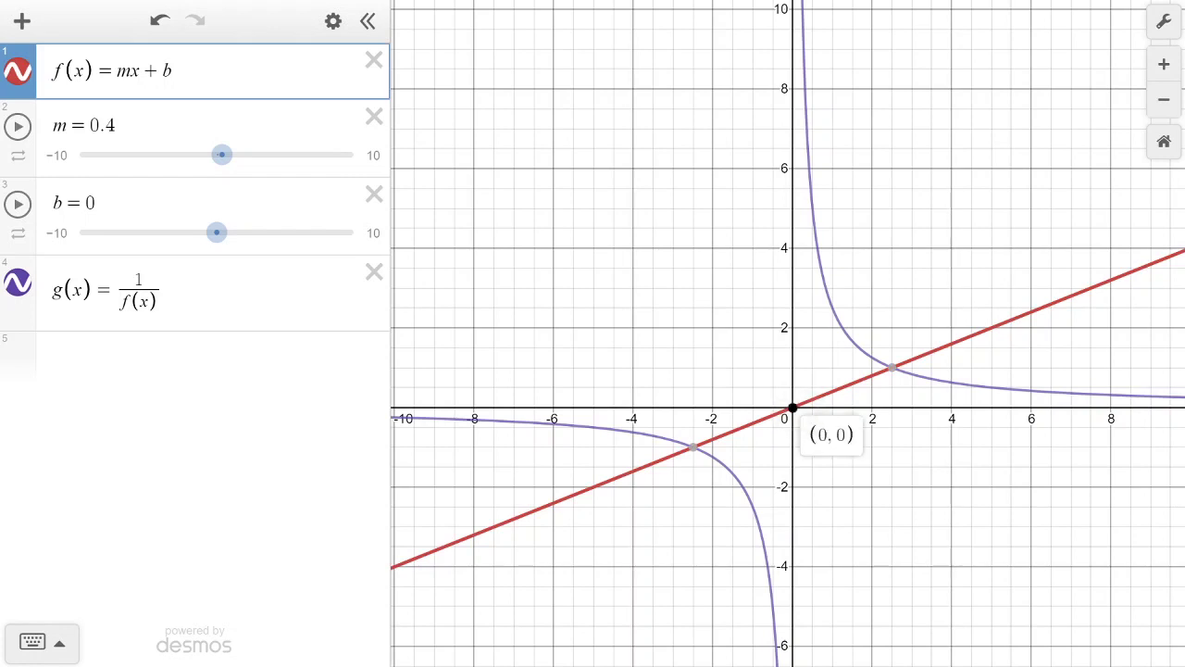
mouse_move(216, 231)
left_mouse_down()
mouse_move(188, 231)
mouse_move(232, 231)
mouse_move(178, 232)
mouse_move(203, 231)
left_mouse_up()
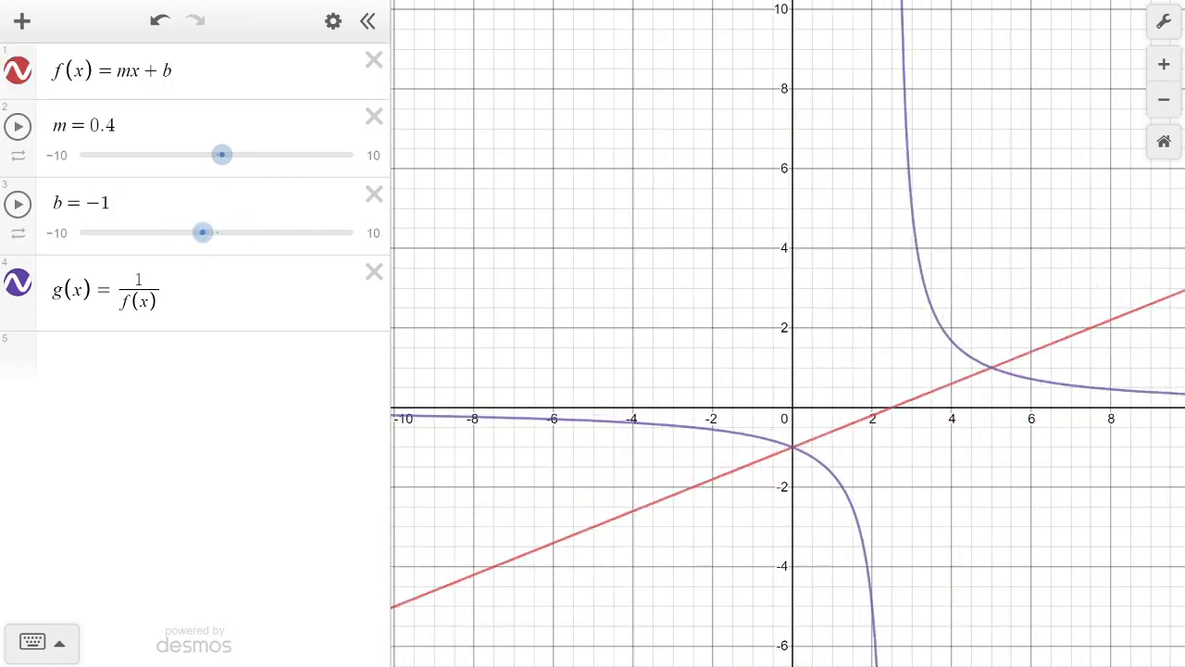
left_click(139, 71)
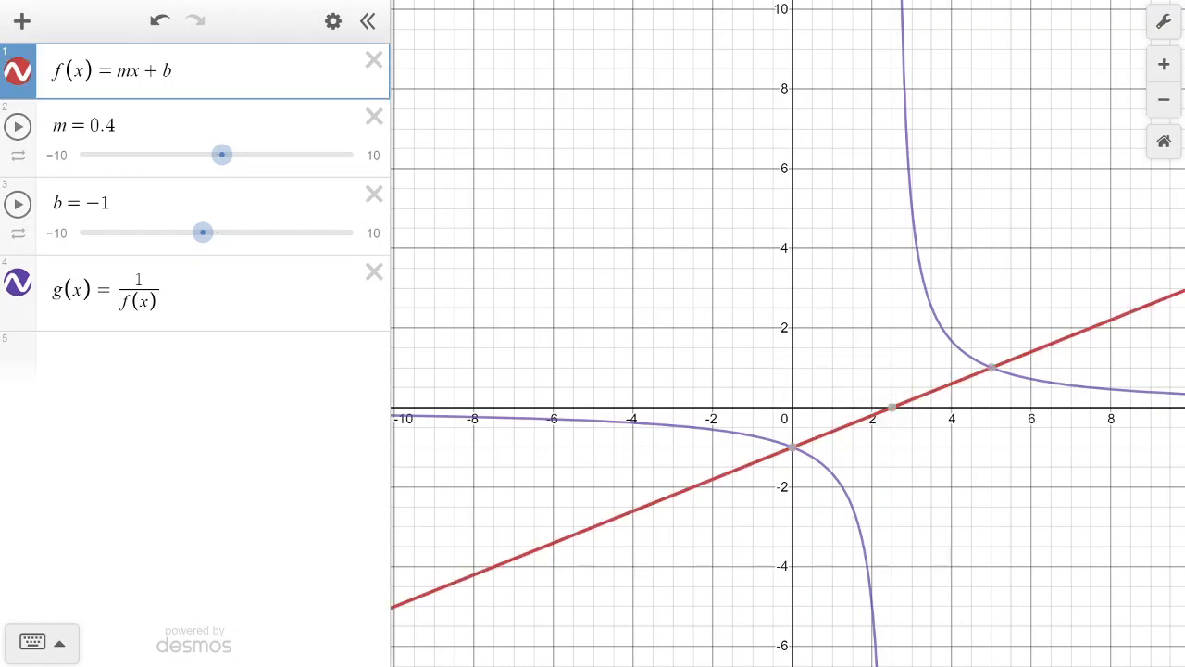
left_click(892, 408)
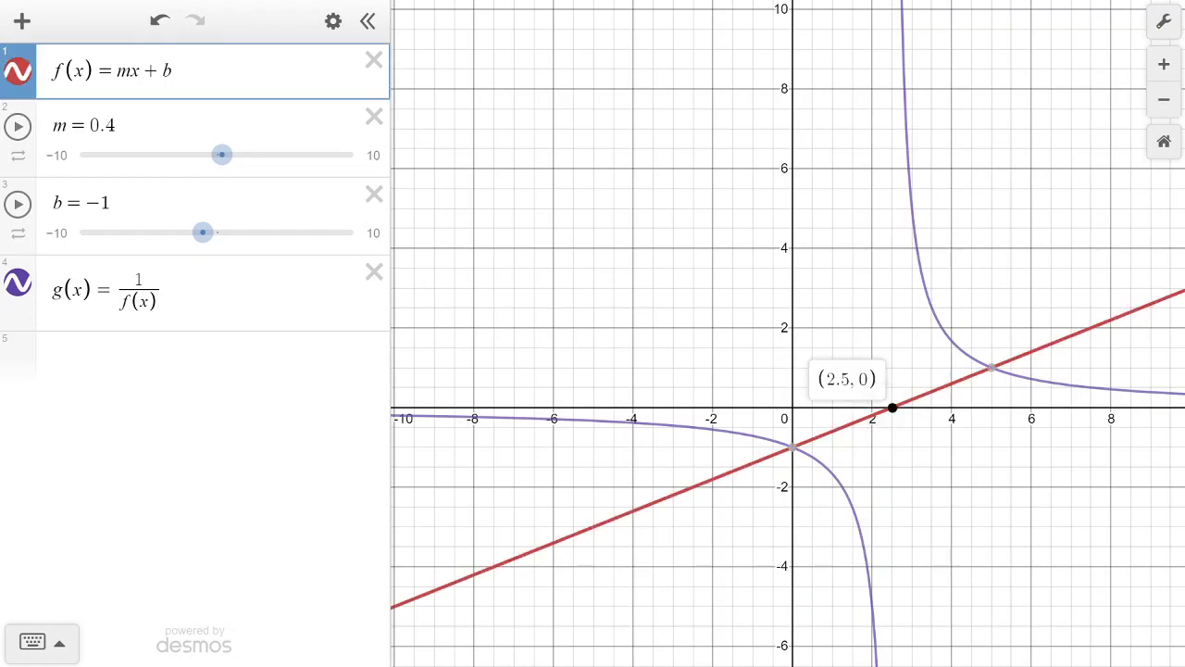
Hide and show the graphs of f(x) and g(x) in turn to compare the line with its reciprocal.
left_click(18, 71)
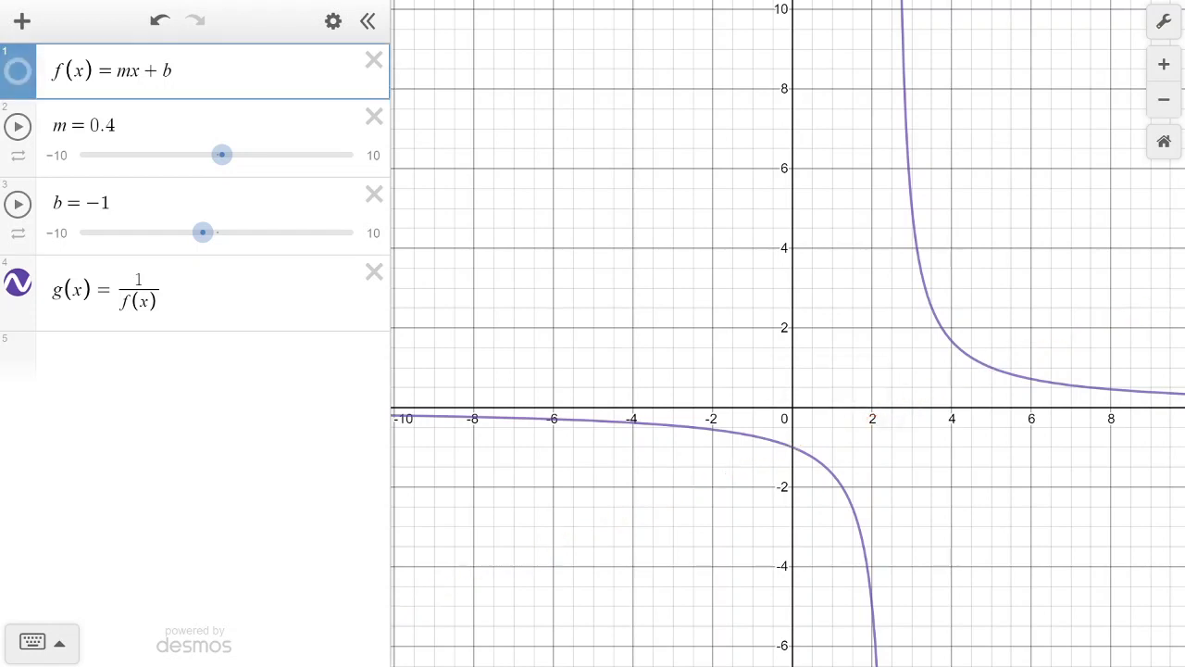
left_click(17, 70)
left_click(17, 70)
left_click(18, 70)
left_click(17, 283)
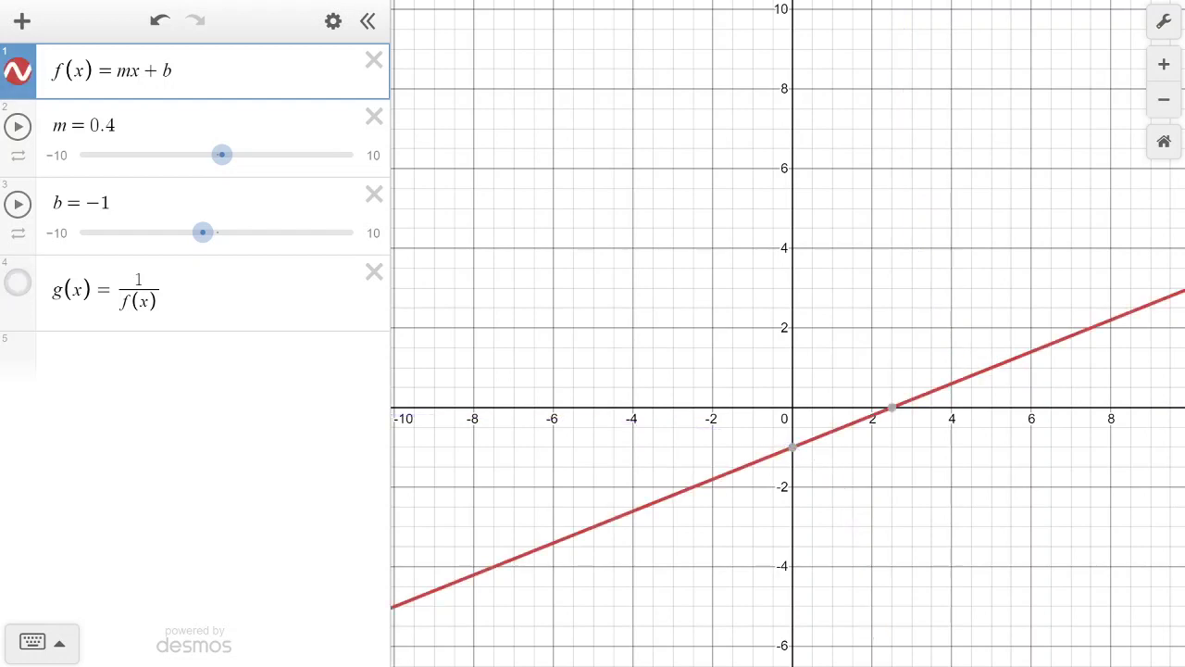
left_click(17, 282)
Hide the line f(x), set b to -0.5, and show the line again beside its reciprocal.
left_click(18, 71)
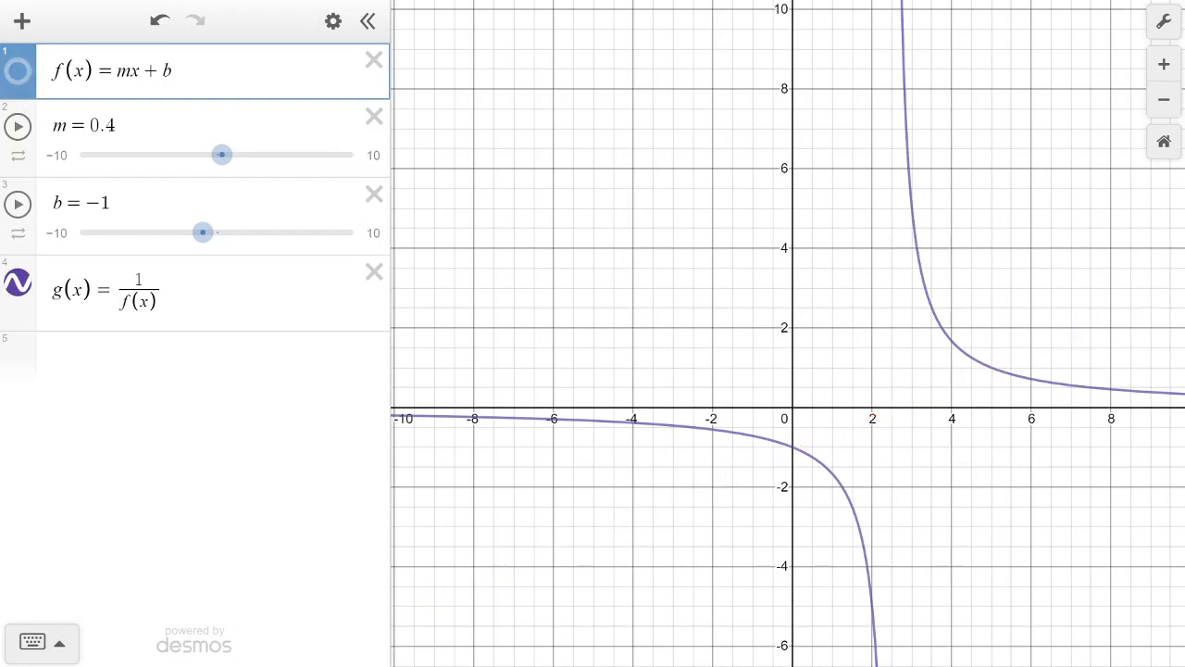
mouse_move(203, 233)
left_mouse_down()
mouse_move(253, 233)
mouse_move(180, 232)
mouse_move(223, 233)
mouse_move(210, 233)
left_mouse_up()
left_click(18, 70)
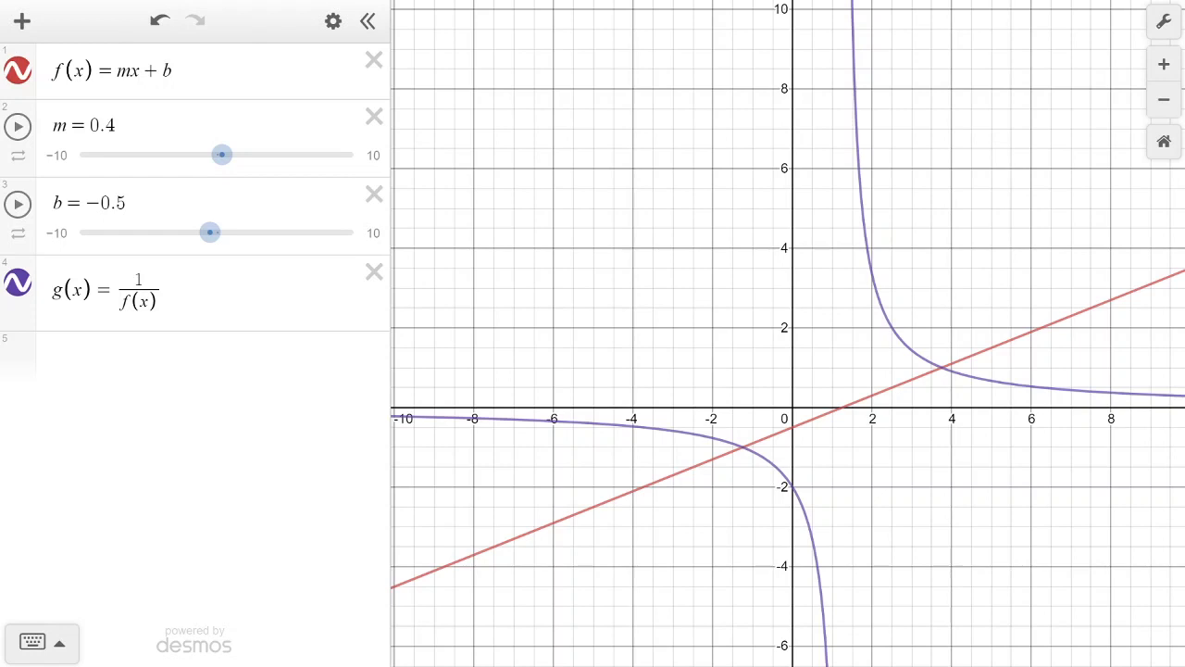
Define the quadratic f(x)=x^2+c in a blank graph and add a slider for c.
left_click(186, 71)
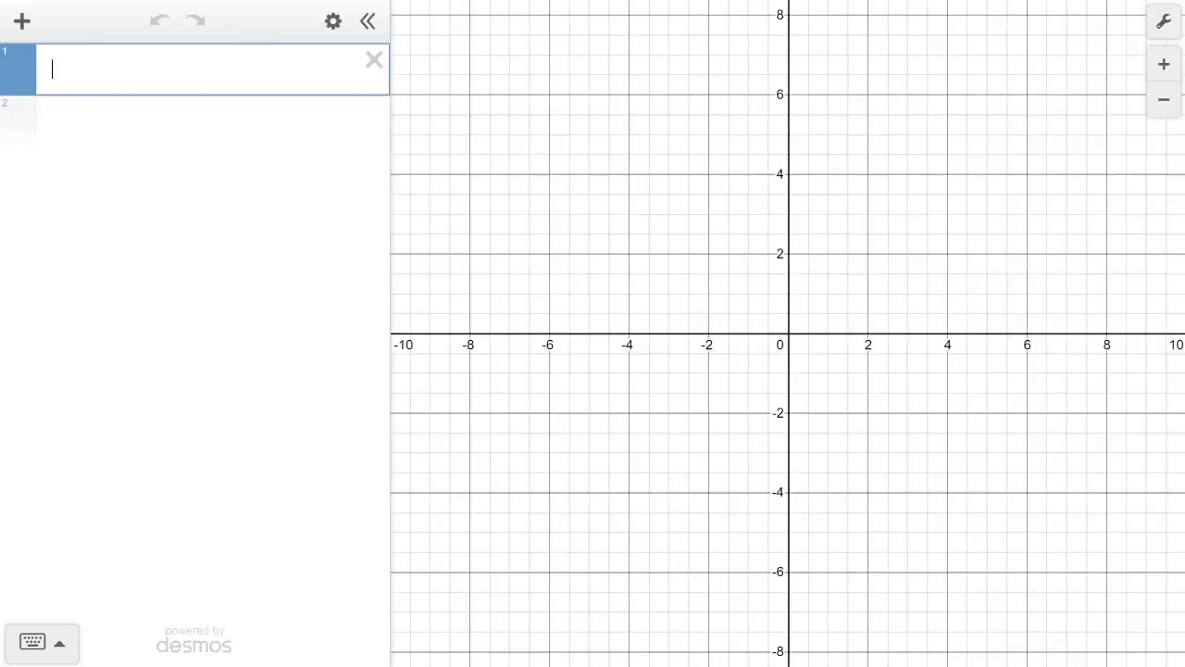
type("f(x)=")
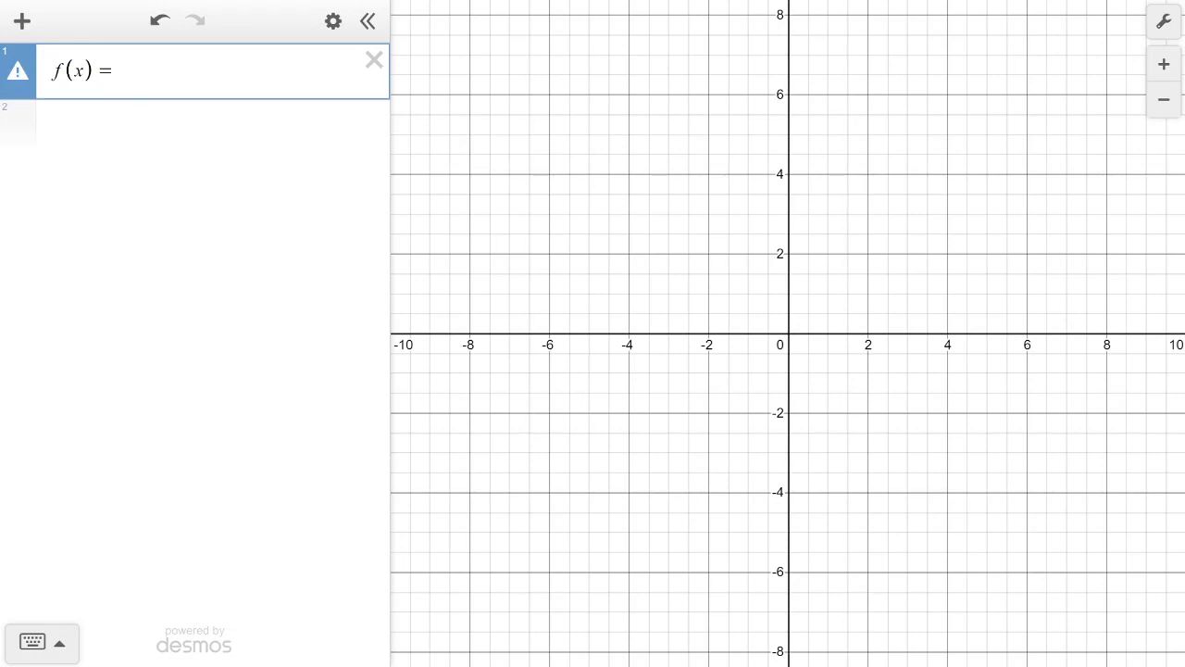
type("x^2")
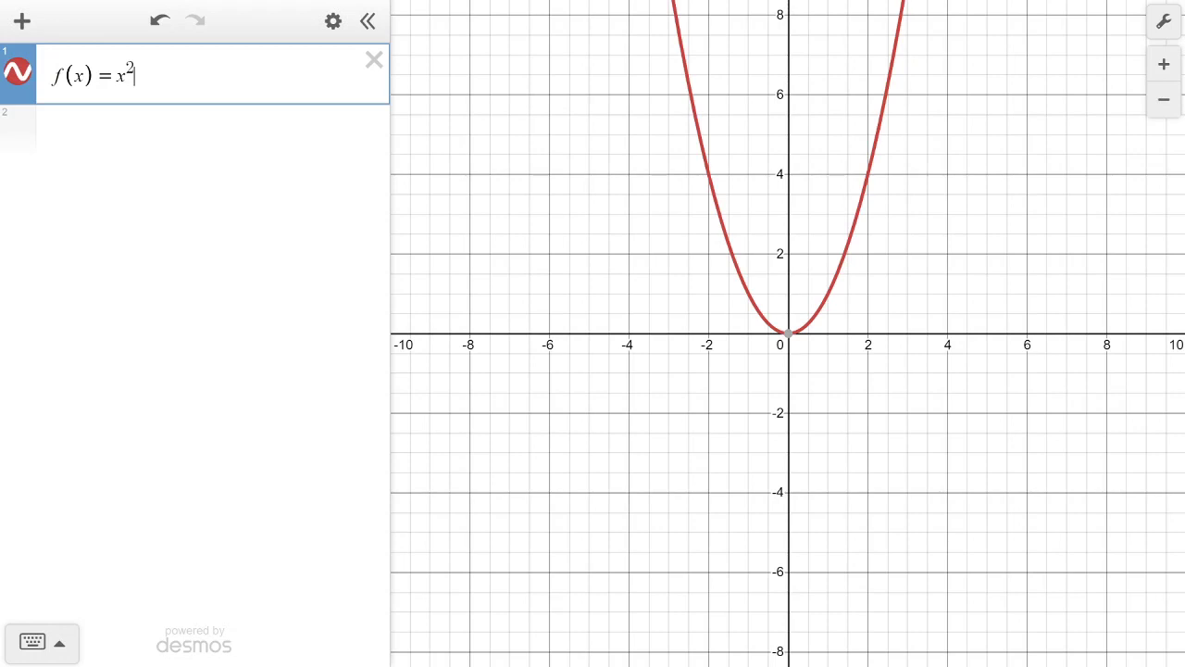
type("+")
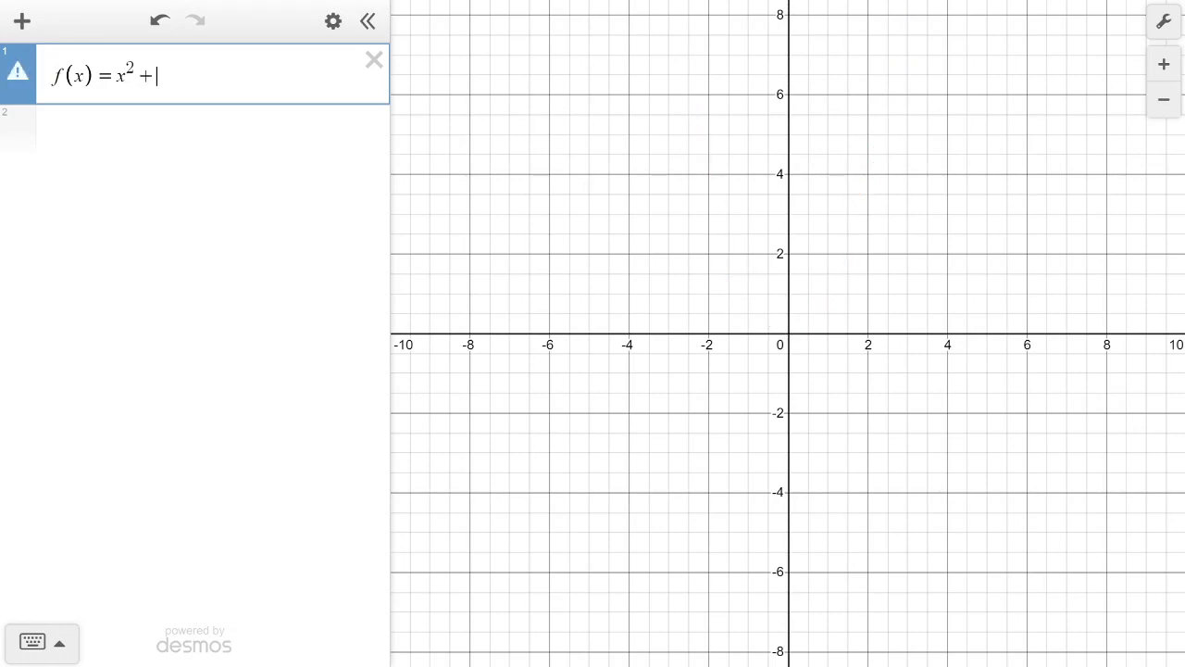
type("c")
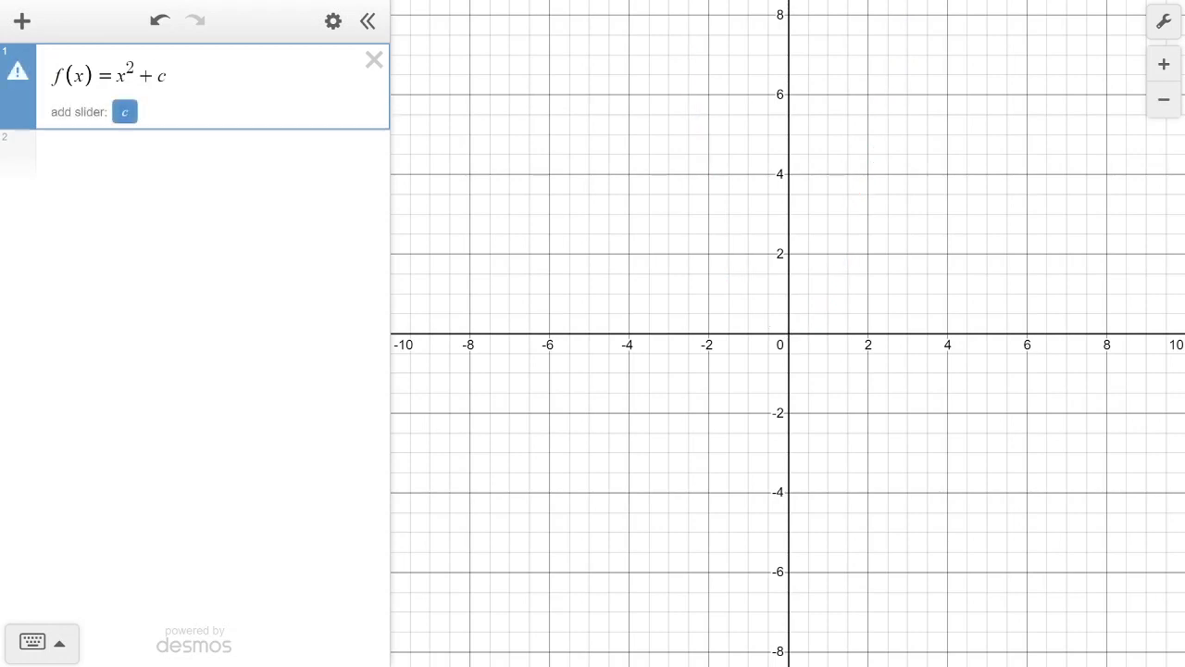
left_click(124, 112)
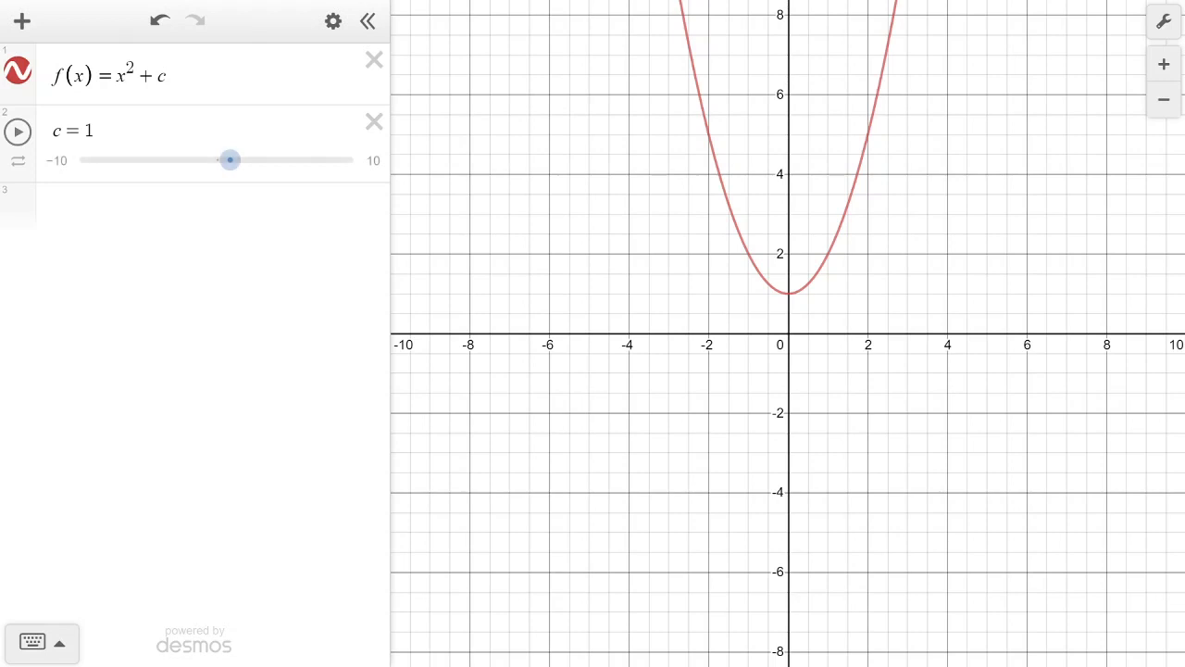
Shift the parabola vertically by setting c to 0, to 0.5 and finally to -5.4.
mouse_move(230, 159)
left_mouse_down()
mouse_move(127, 159)
mouse_move(216, 159)
left_mouse_up()
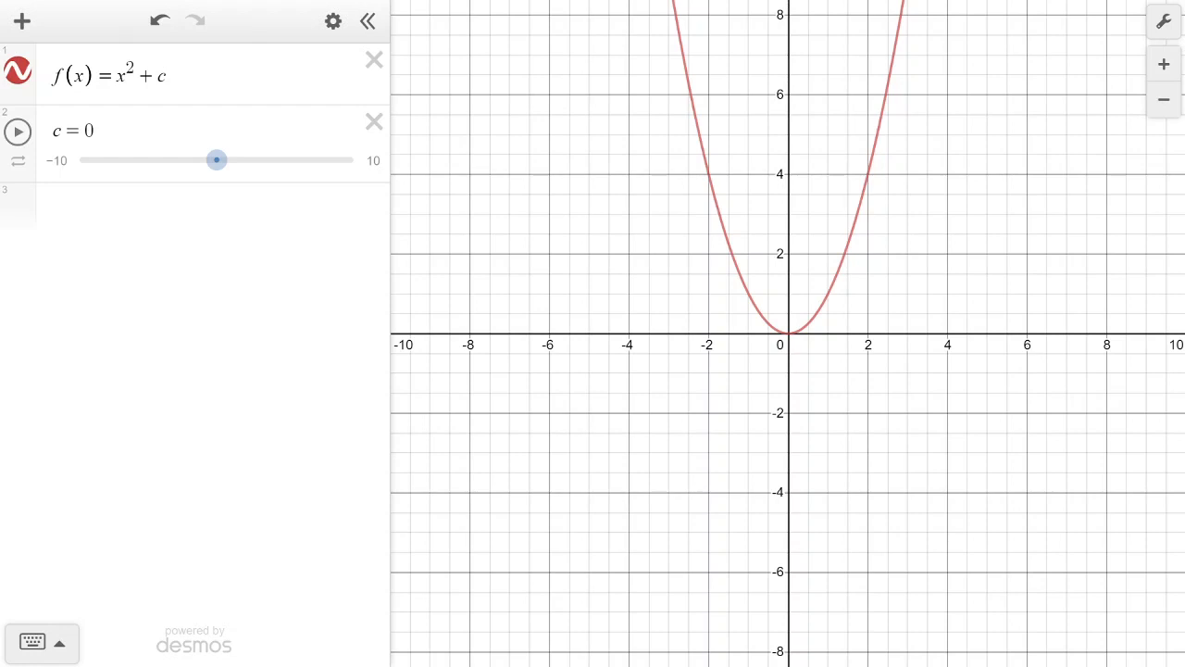
mouse_move(217, 160)
left_mouse_down()
mouse_move(243, 159)
mouse_move(223, 160)
left_mouse_up()
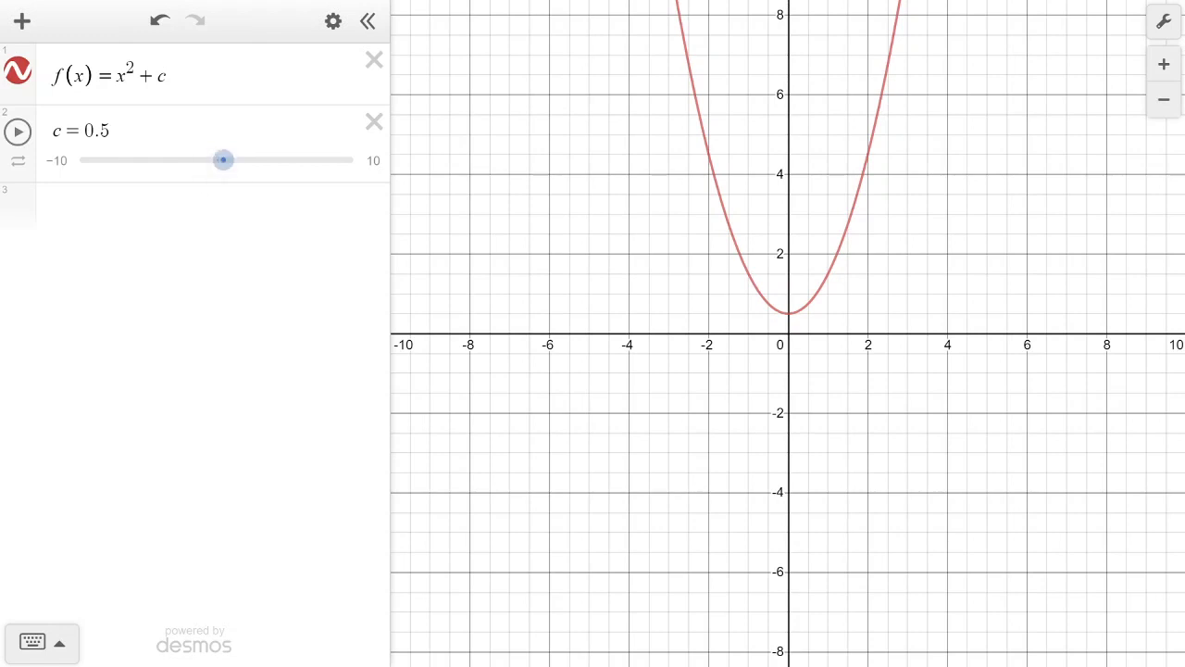
left_click_drag(223, 159, 143, 159)
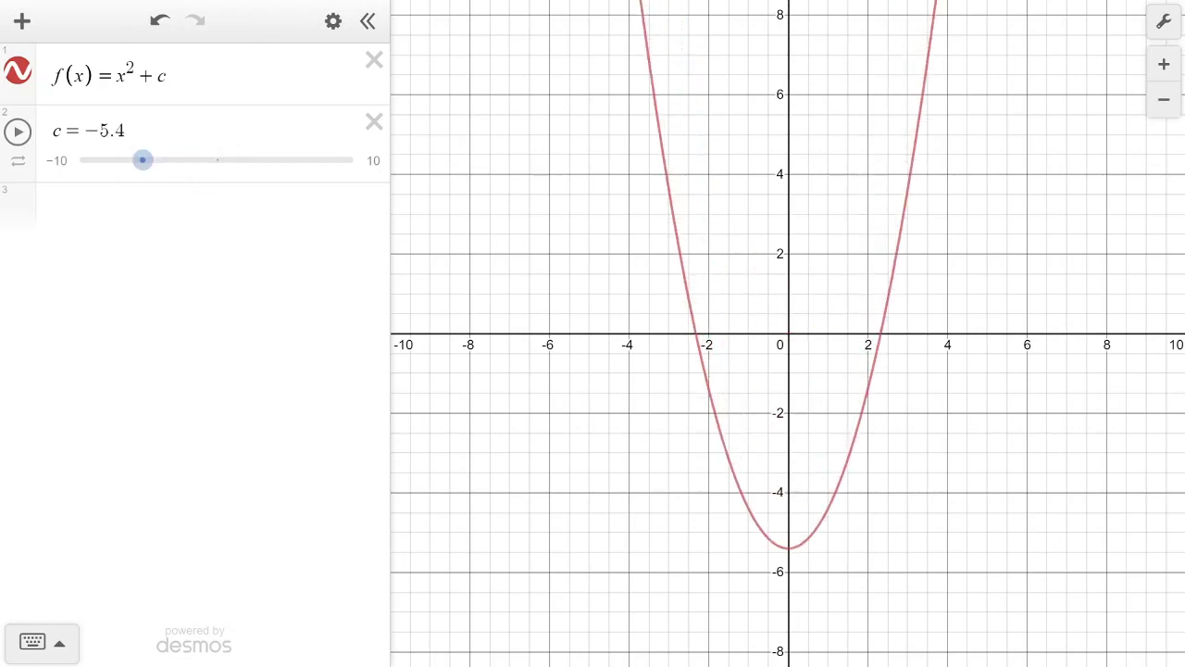
Define the reciprocal function g(x)=1/f(x) below the c slider.
left_click(67, 216)
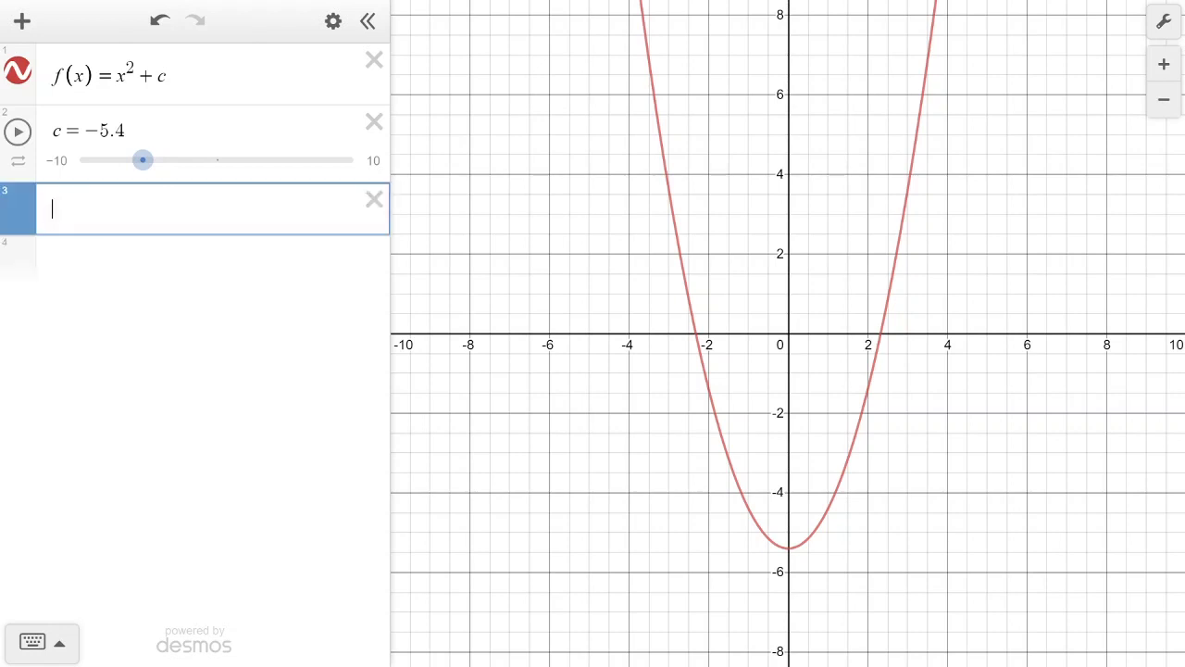
type("g(x)=1/")
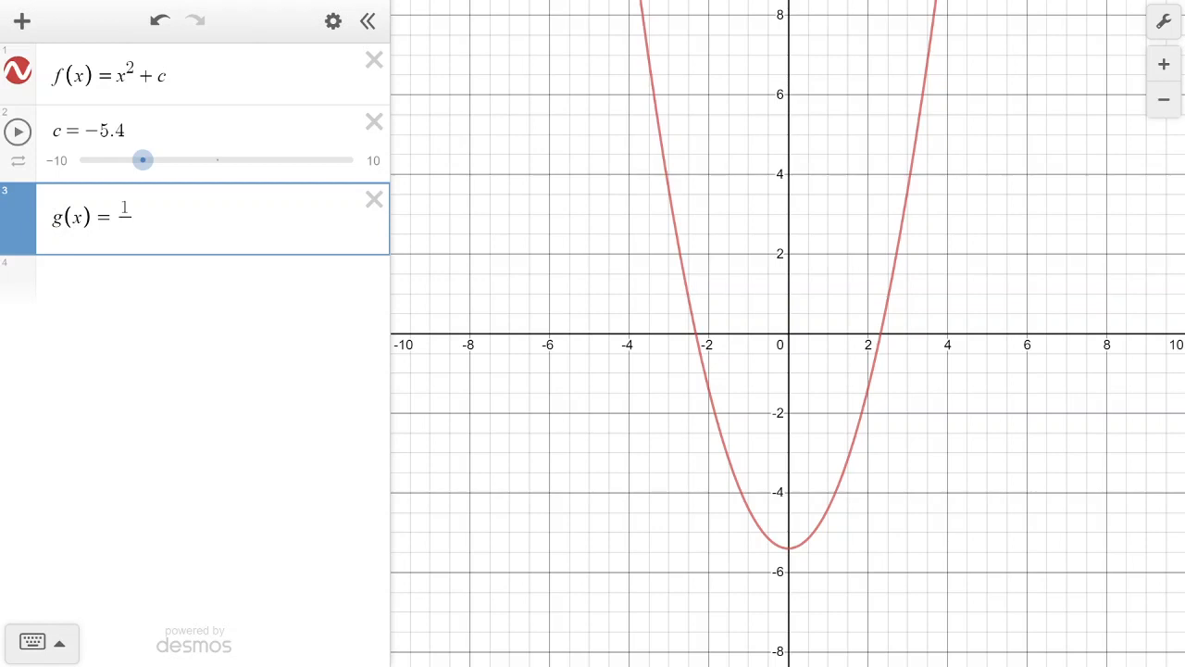
type("f(x)")
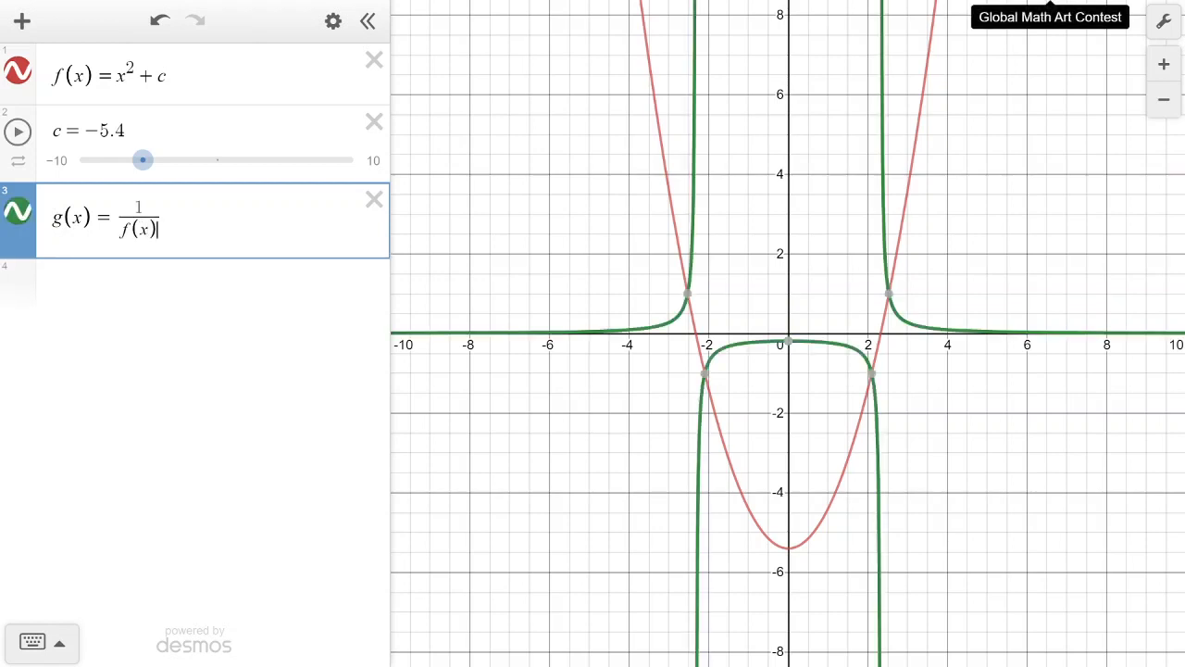
Animate c, set it to 0, and examine how the parabola and its reciprocal behave far above the x-axis.
left_click(18, 131)
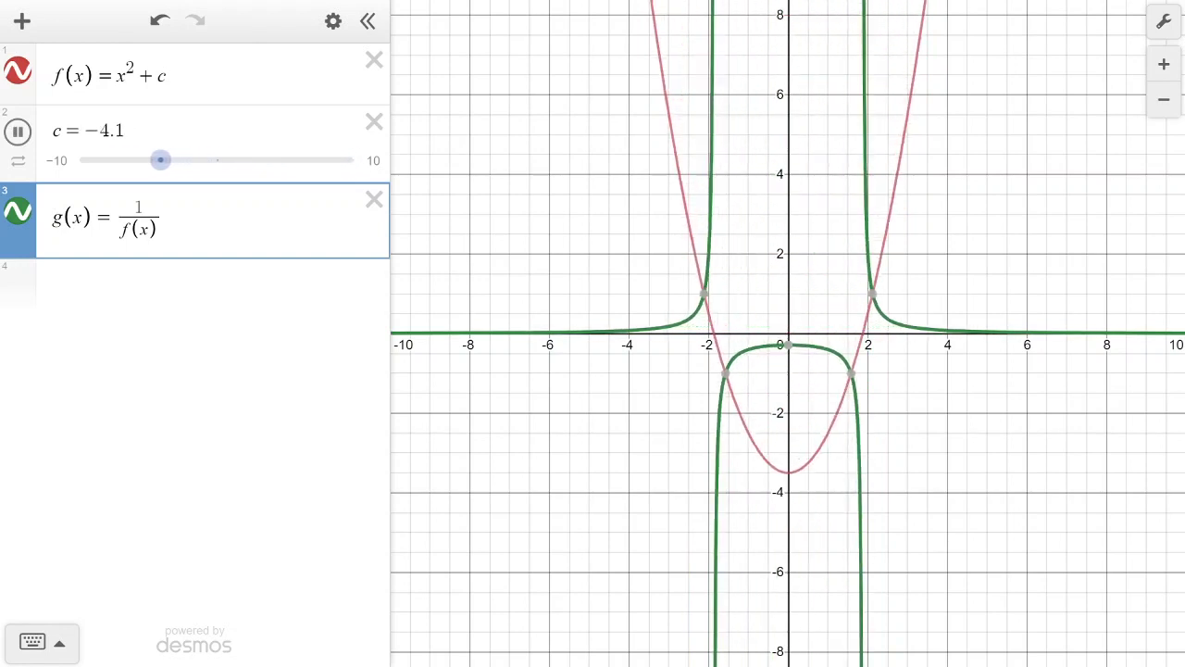
left_click_drag(112, 161, 216, 160)
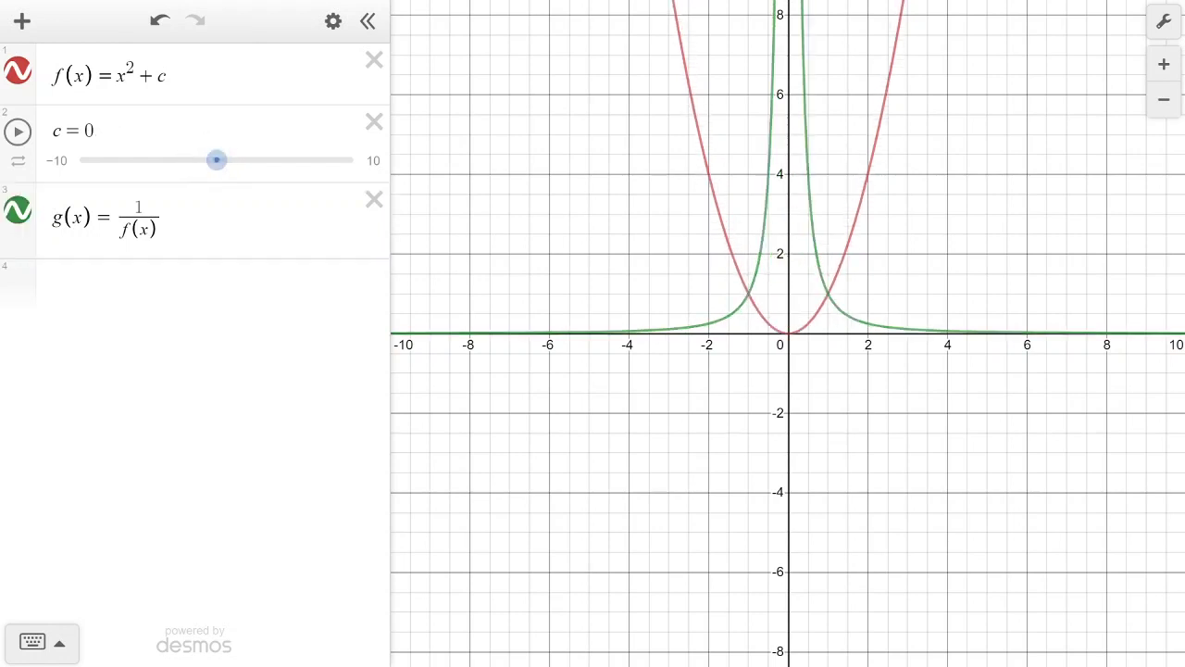
left_click_drag(787, 185, 791, 482)
left_click_drag(778, 564, 750, 116)
left_click_drag(787, 528, 795, 225)
left_click_drag(788, 575, 742, 125)
left_click_drag(787, 445, 833, 302)
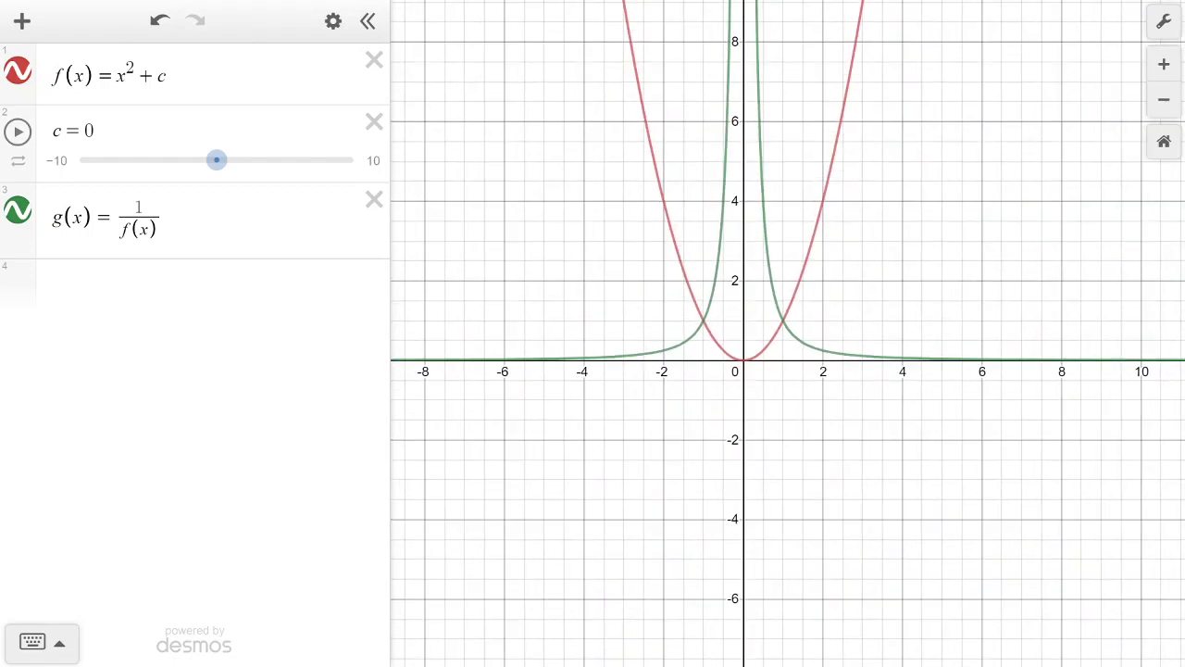
Set c to -1.6, label both x-intercepts of the parabola, and animate c again.
left_click_drag(217, 160, 194, 160)
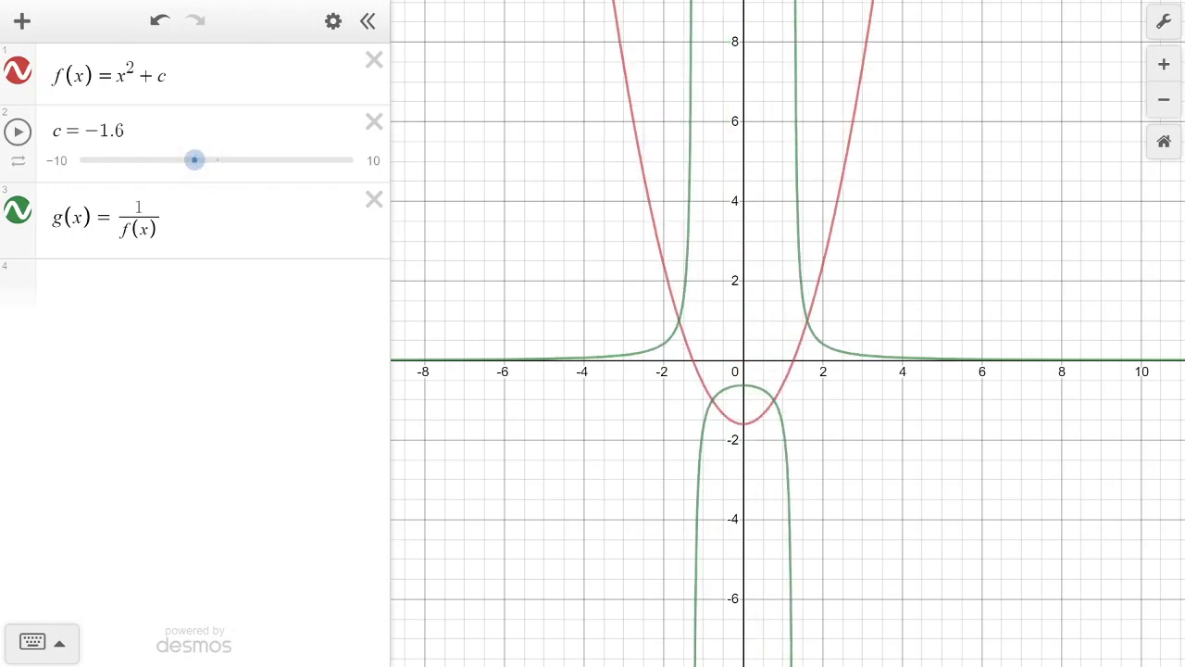
left_click(699, 472)
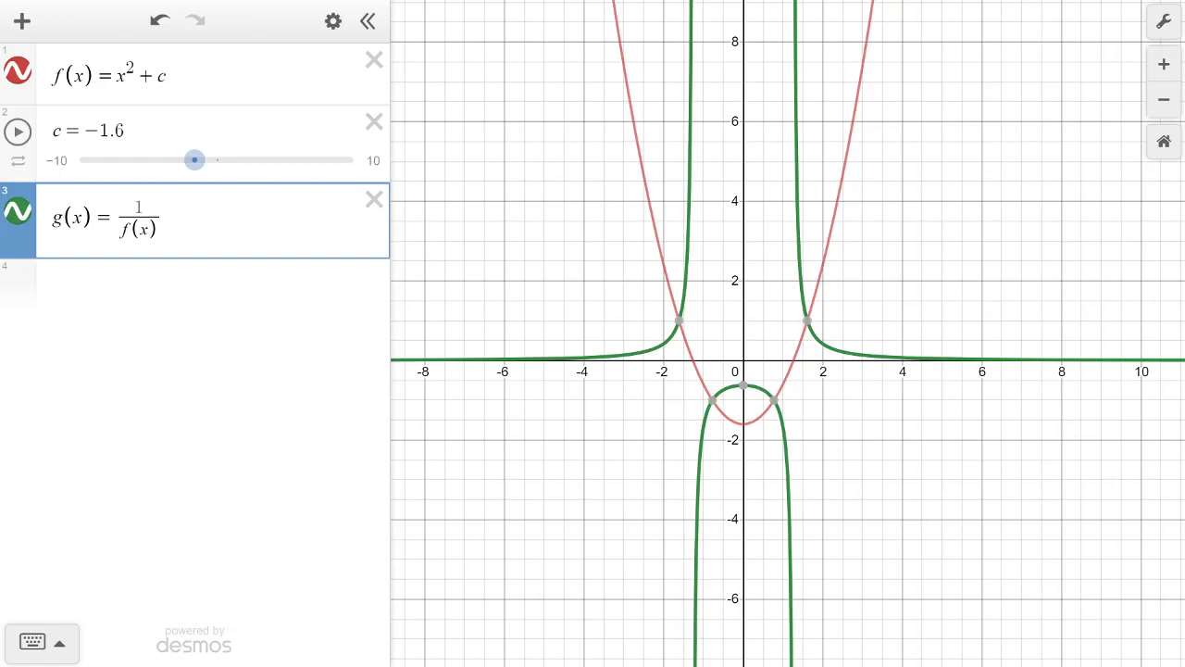
left_click(693, 360)
left_click(794, 360)
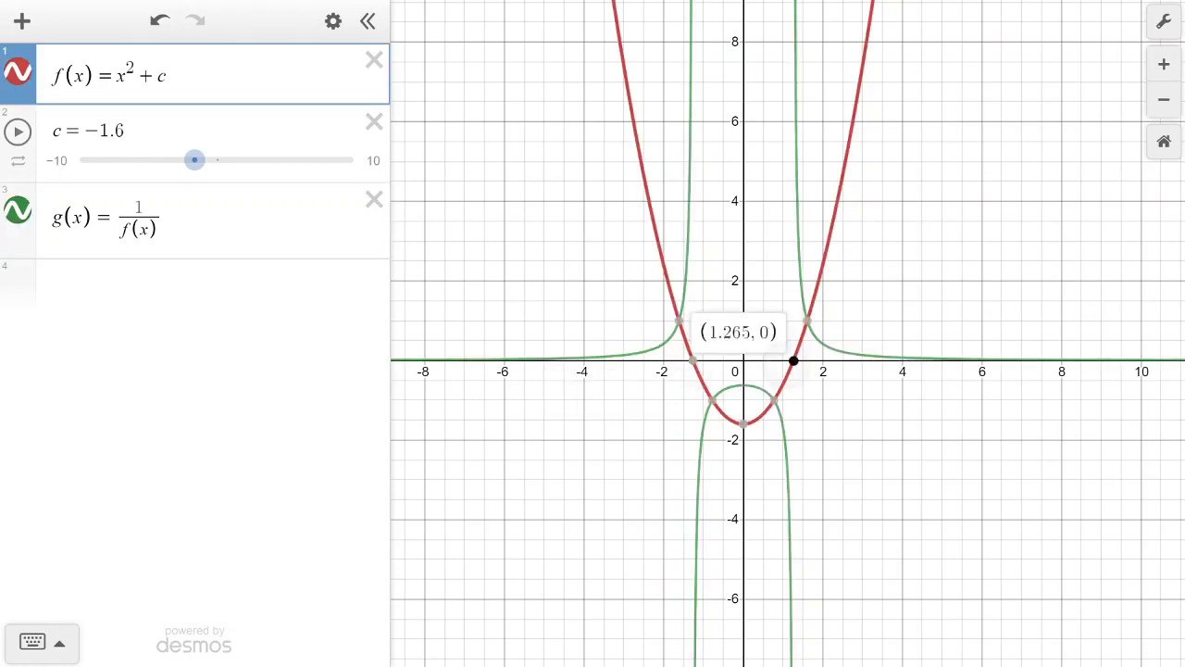
left_click(693, 361)
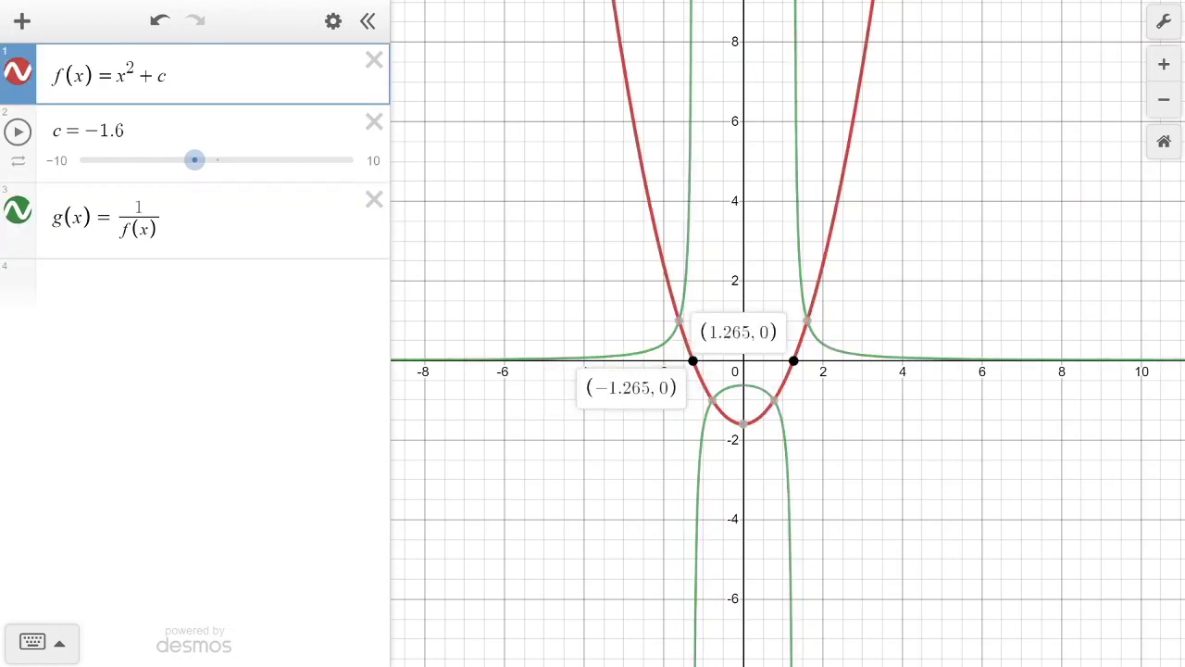
left_click(18, 131)
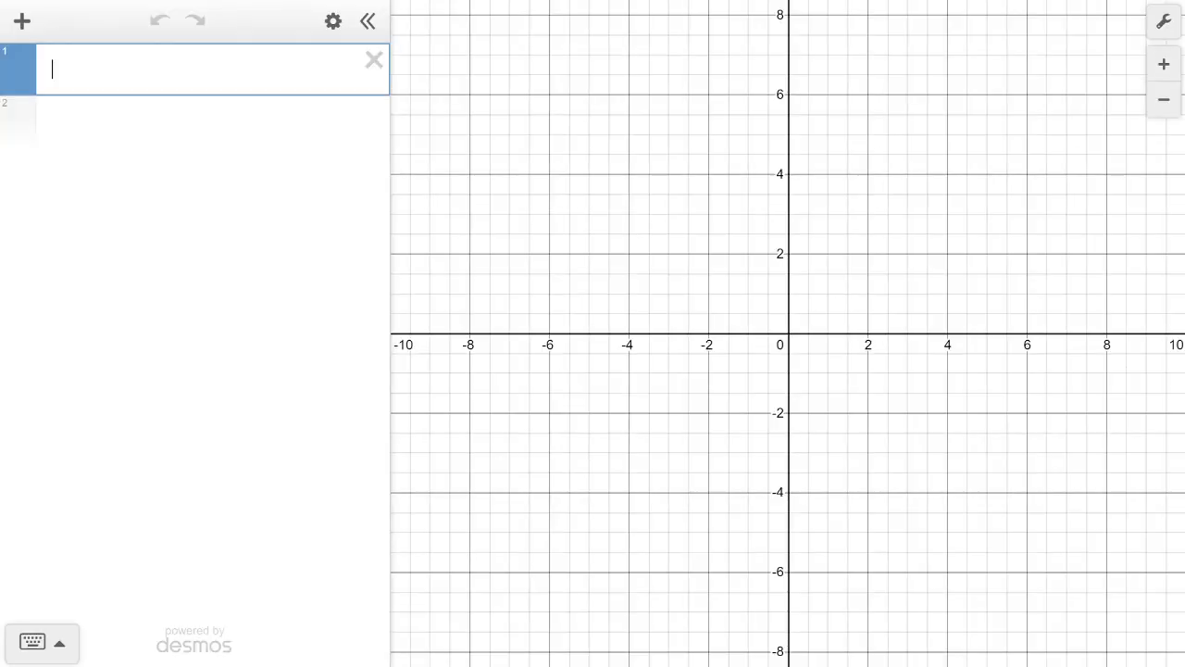
Define the factored quadratic f(x)=a(x-n)(x-m) in a blank graph and add sliders for a, n and m.
left_click(77, 69)
type("f(x)=")
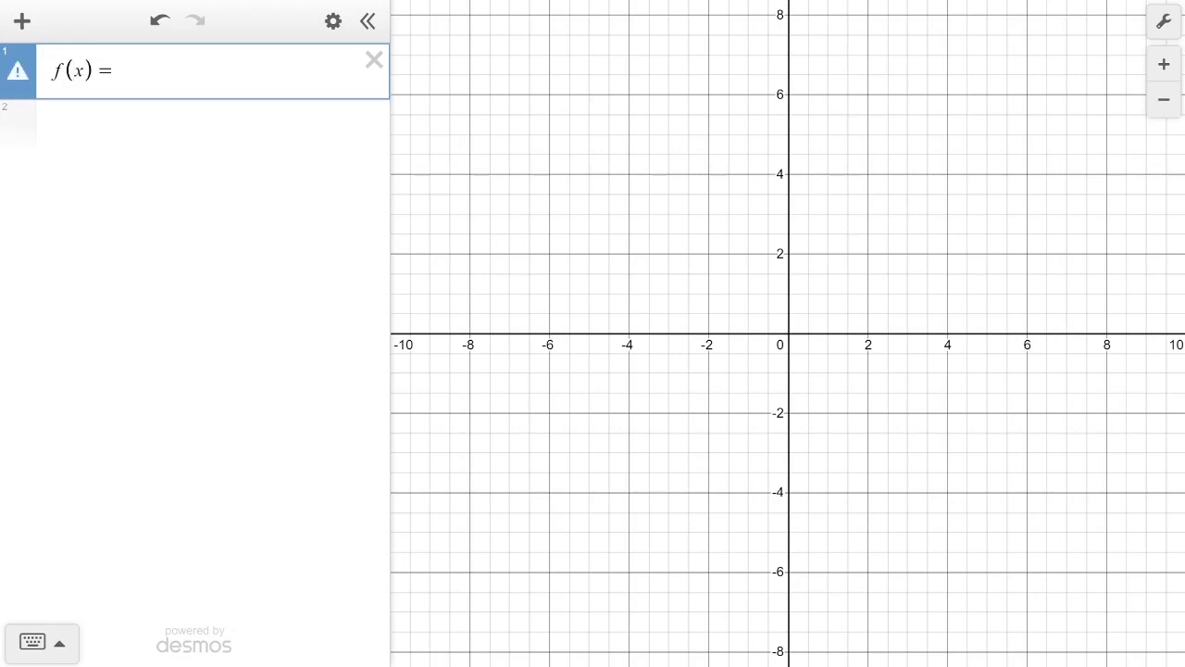
type("a")
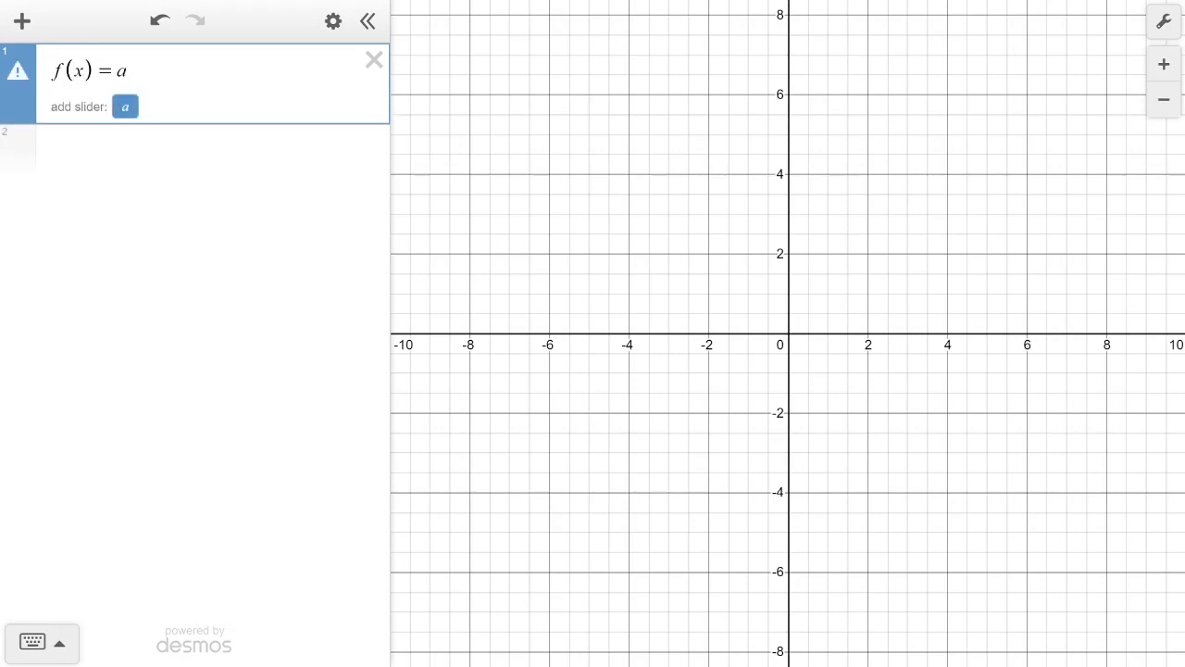
type("(x-n")
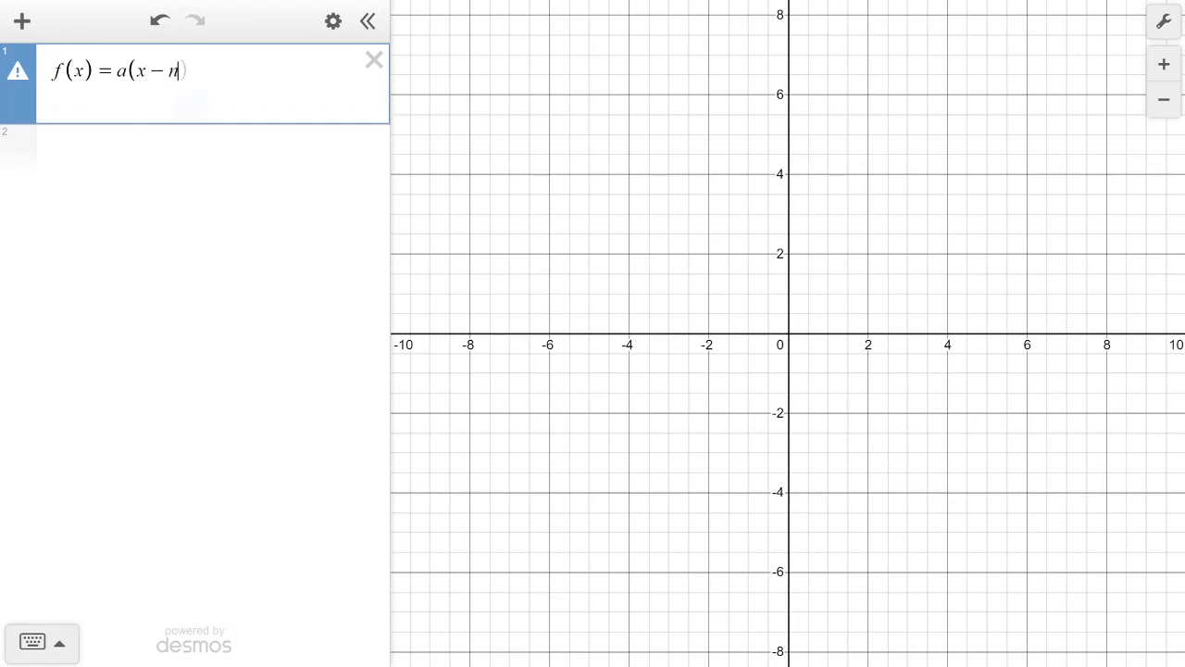
type(")(x-m")
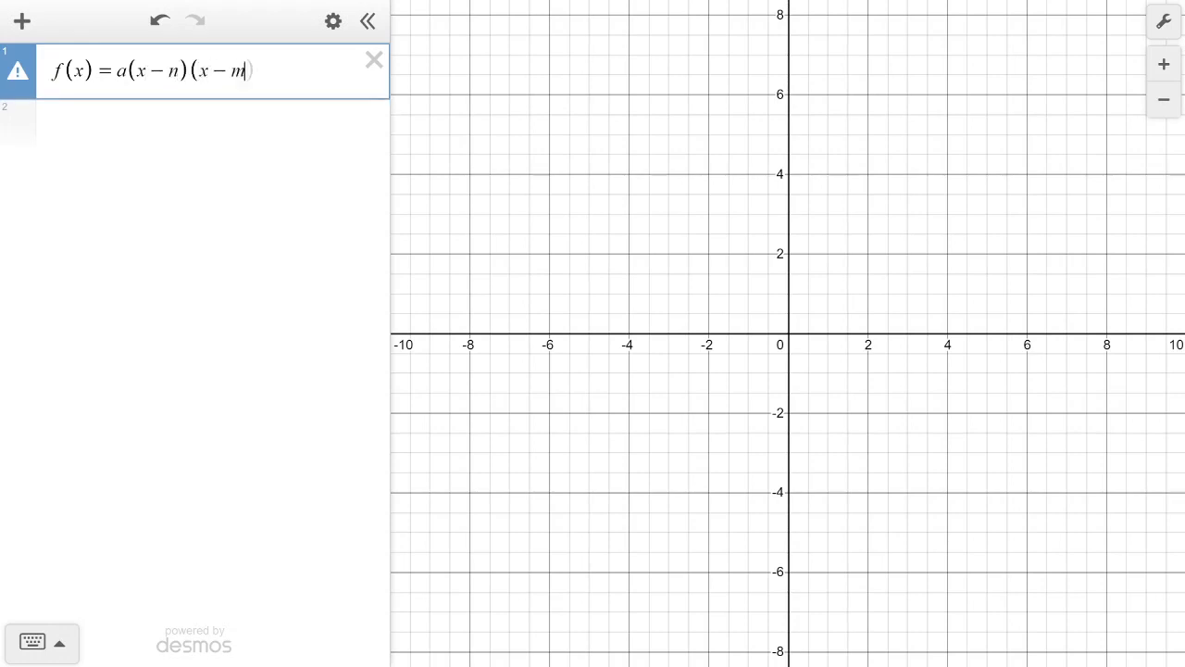
type(")")
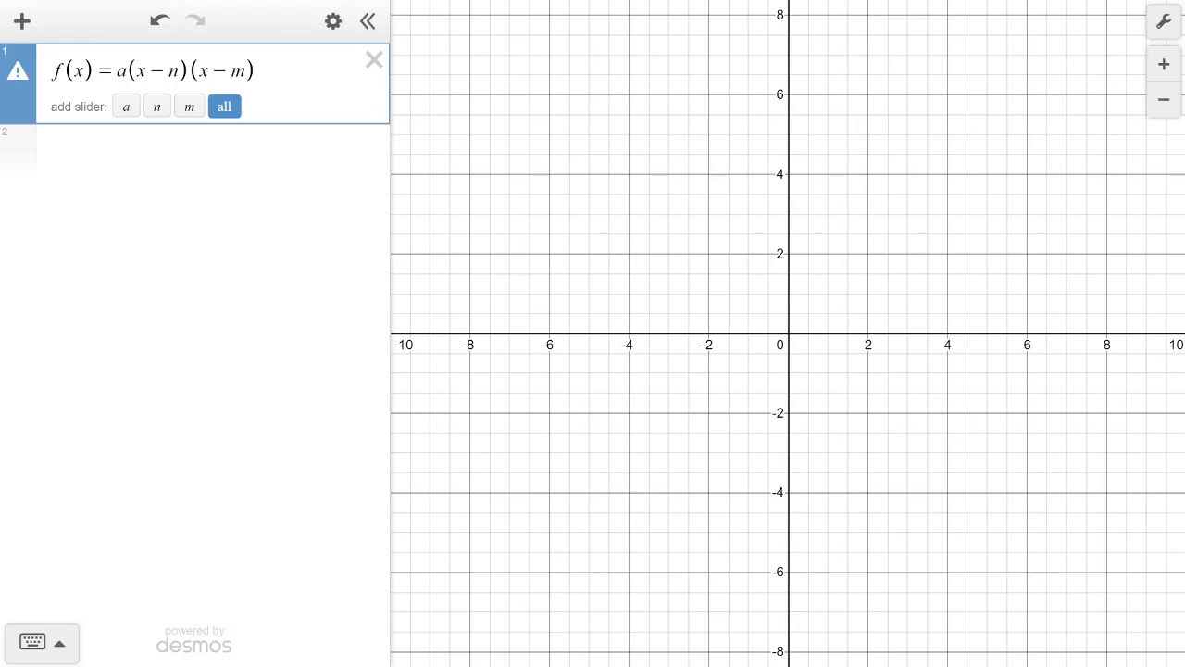
key("Return")
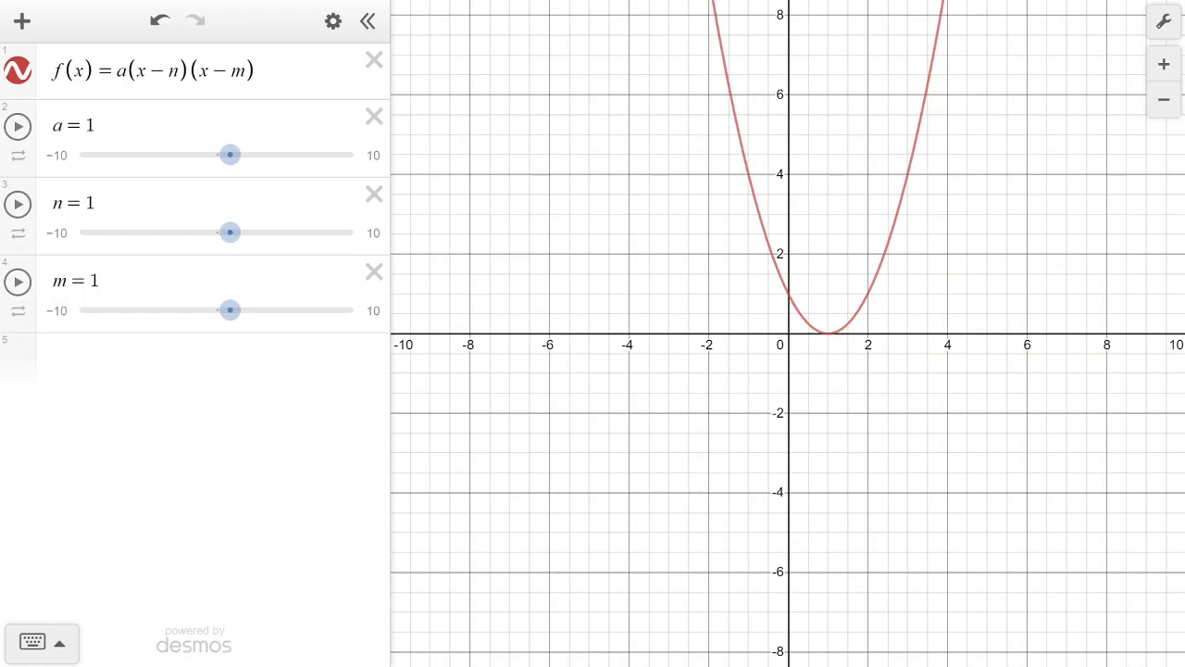
Label the point where the parabola touches the x-axis, and set n to 0.
left_click(829, 332)
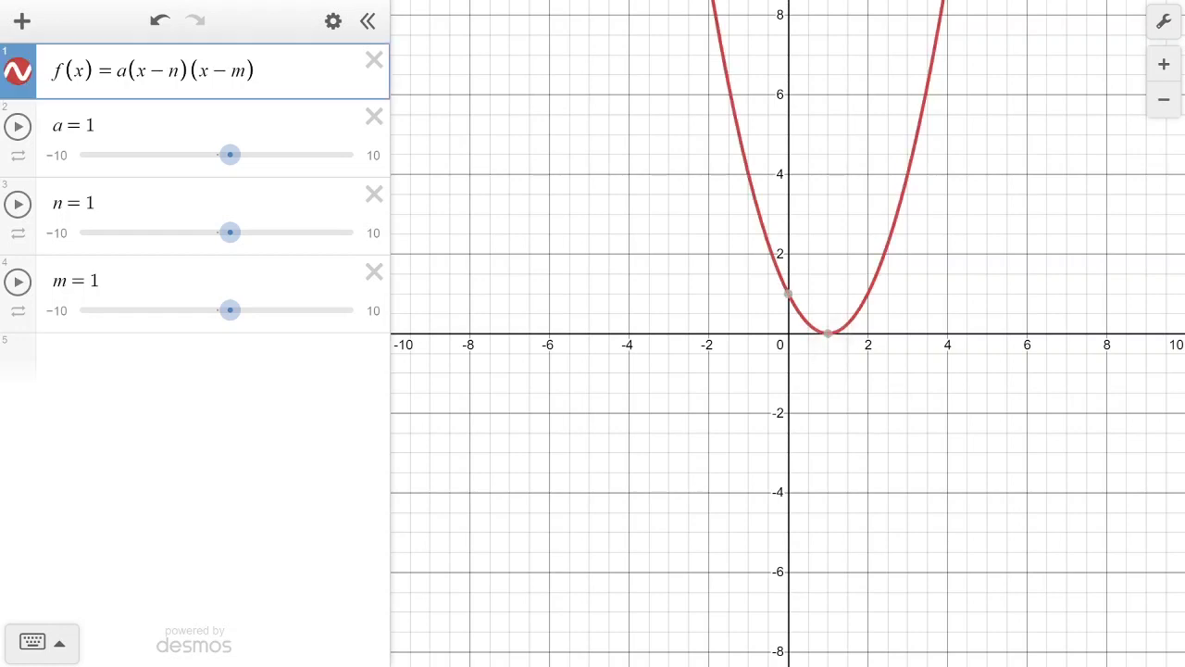
left_click(828, 333)
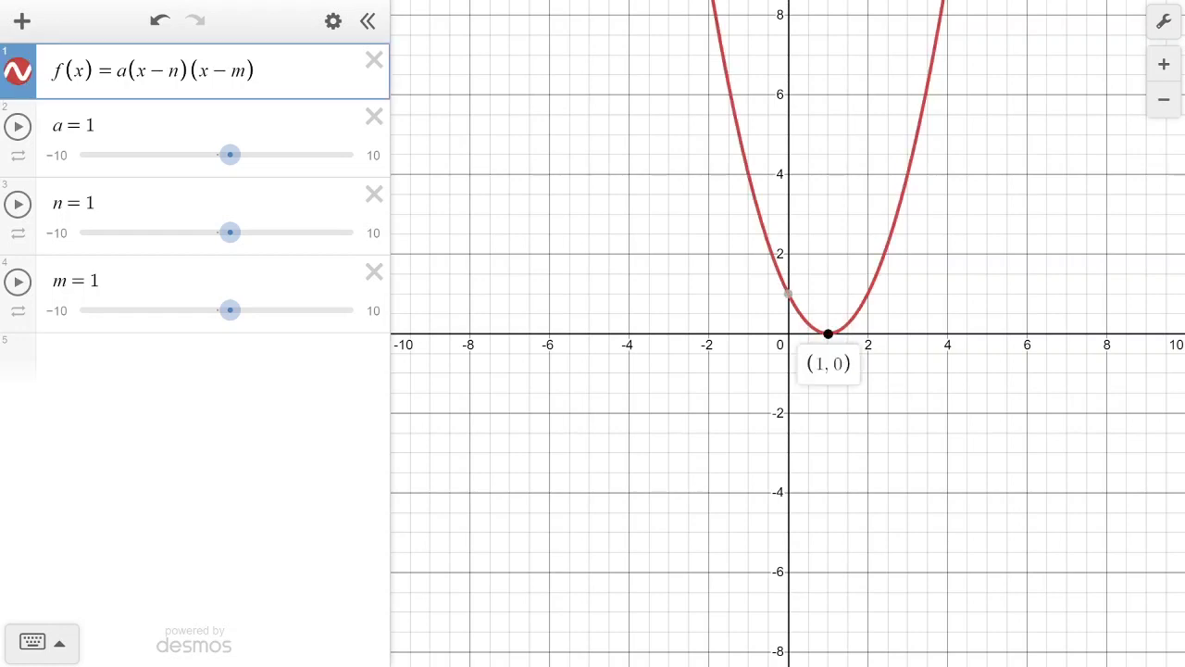
left_click_drag(238, 235, 216, 232)
Set the step of the m slider to 1.
right_click(231, 233)
left_click(191, 326)
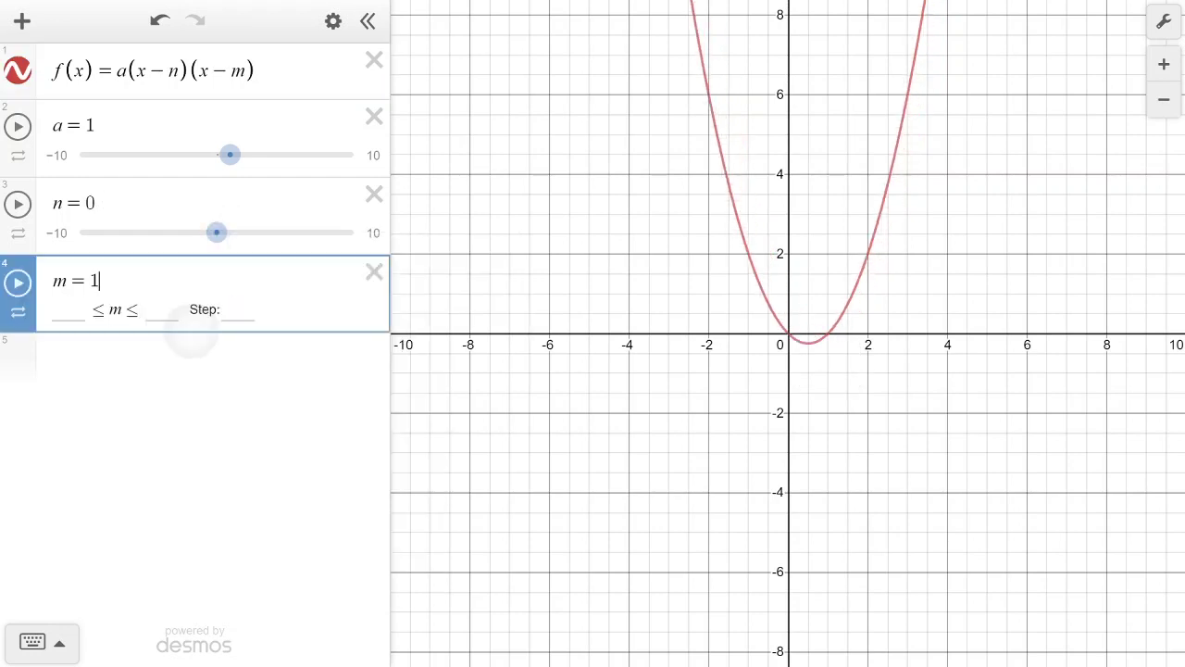
left_click(191, 343)
left_click(170, 289)
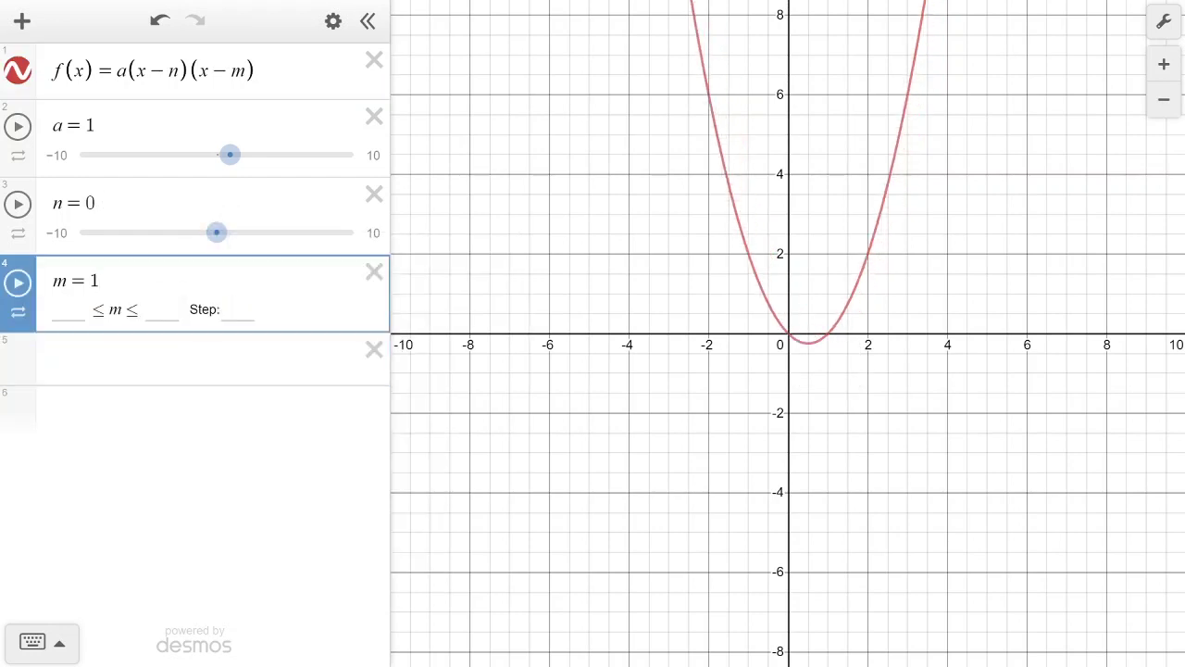
left_click(238, 312)
type("1")
key("Return")
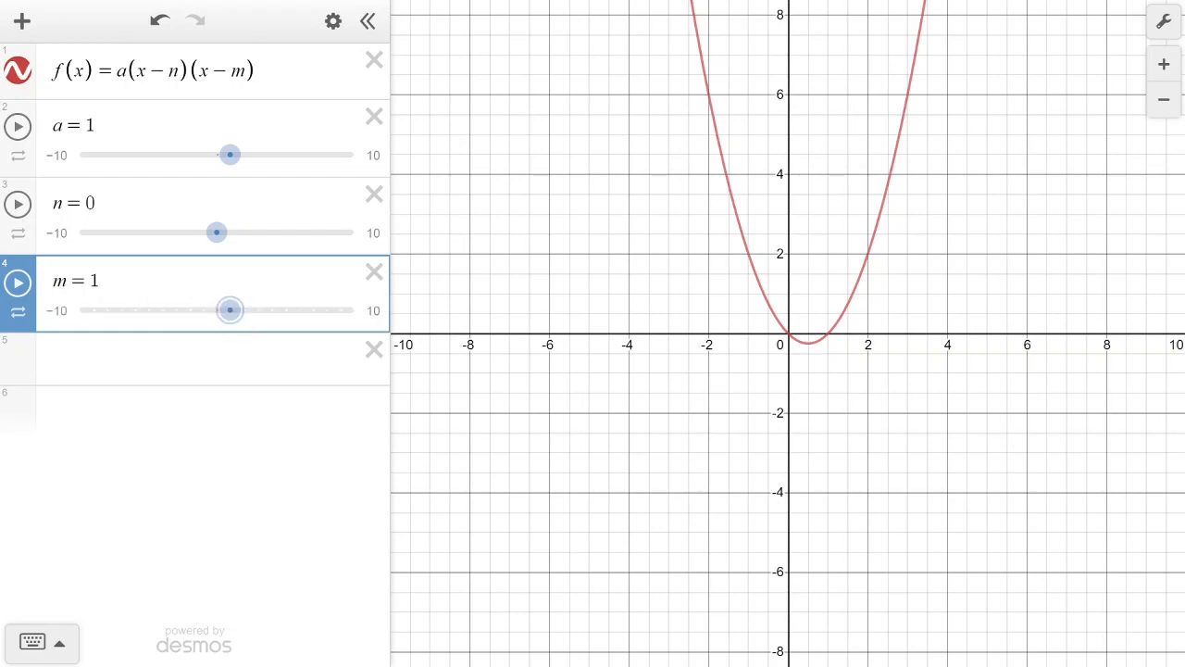
Move n to -7.2 and give its slider a step of 1.
left_click_drag(216, 232, 117, 233)
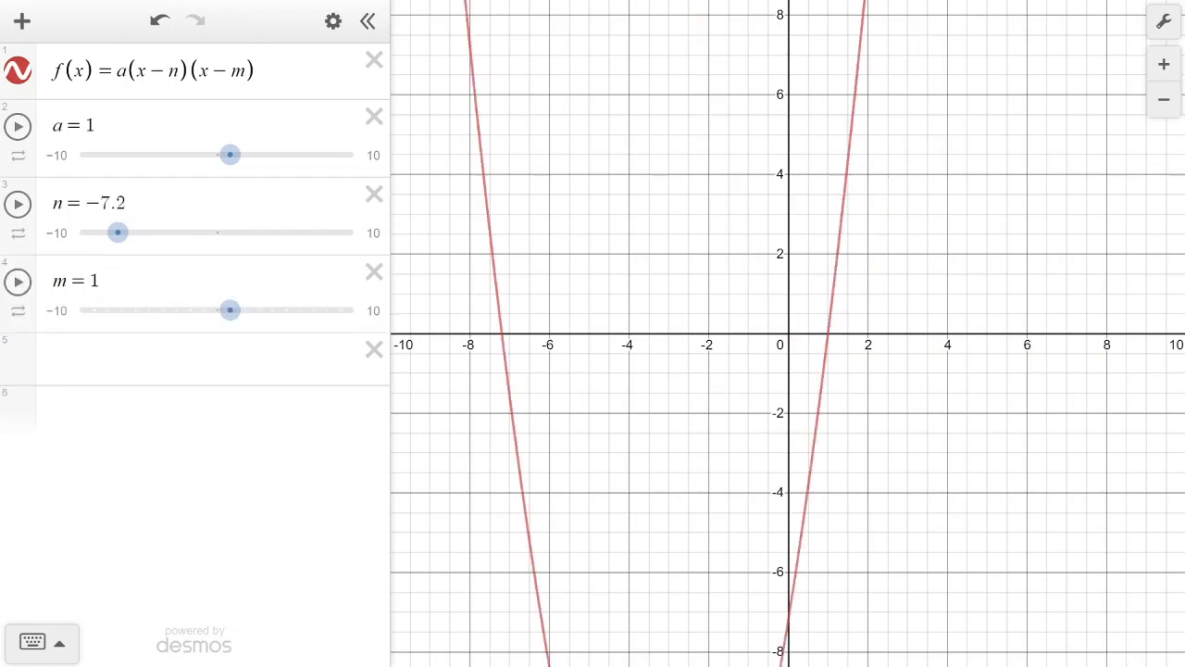
left_click(57, 233)
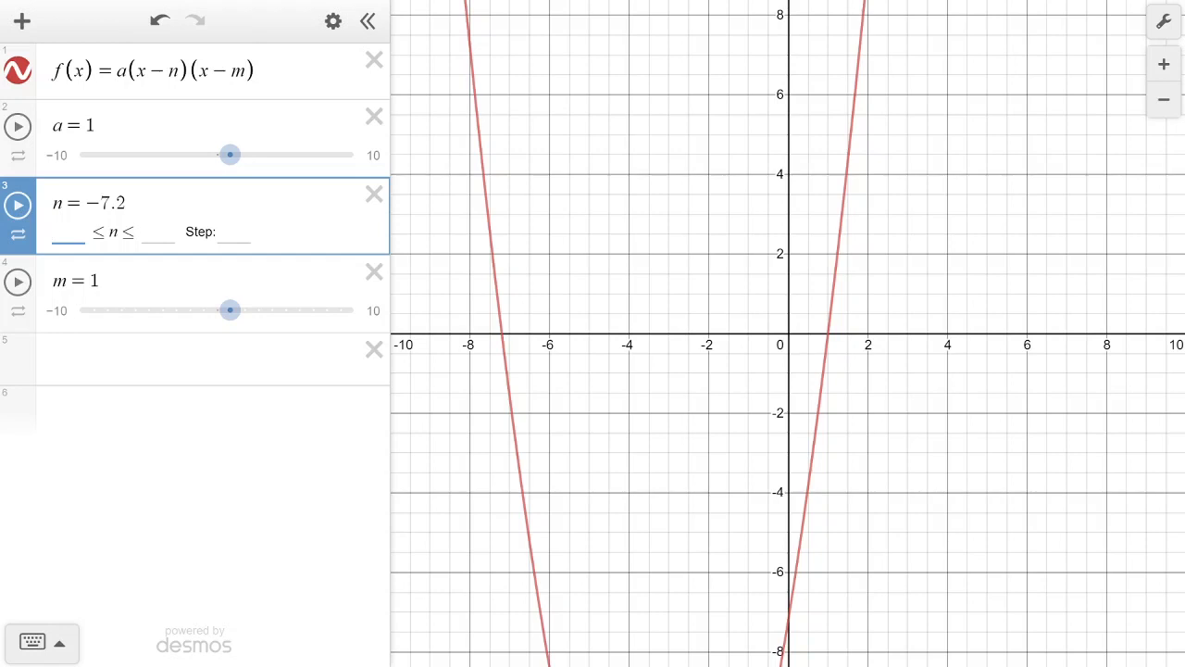
left_click(234, 232)
type("1")
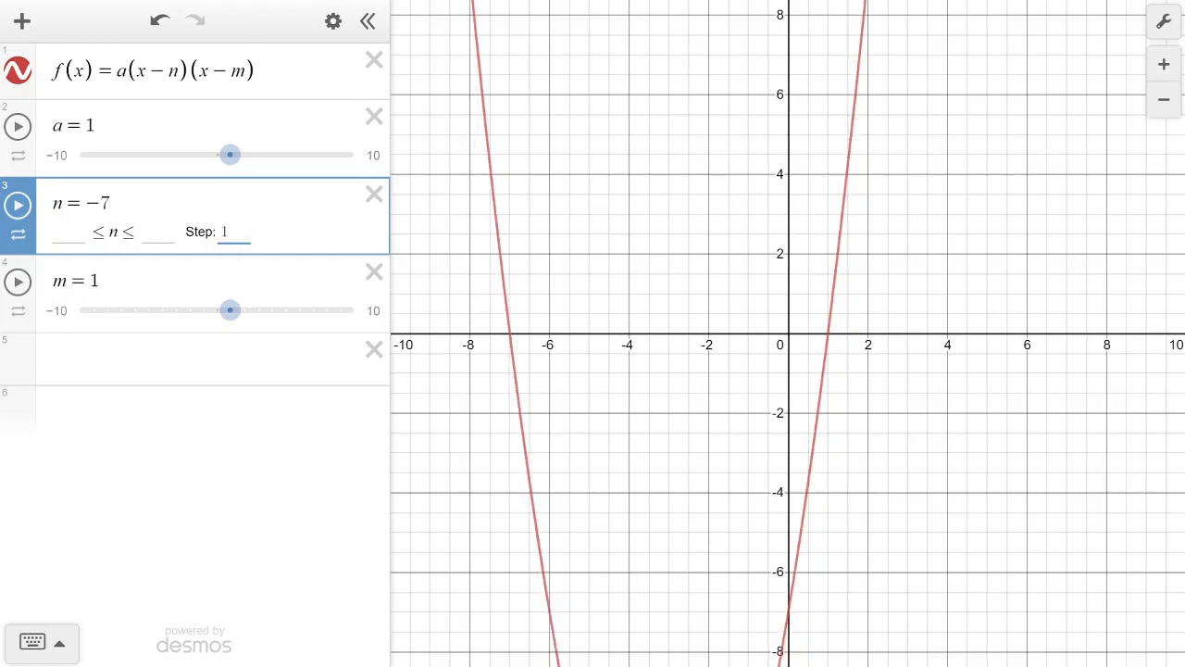
key("Return")
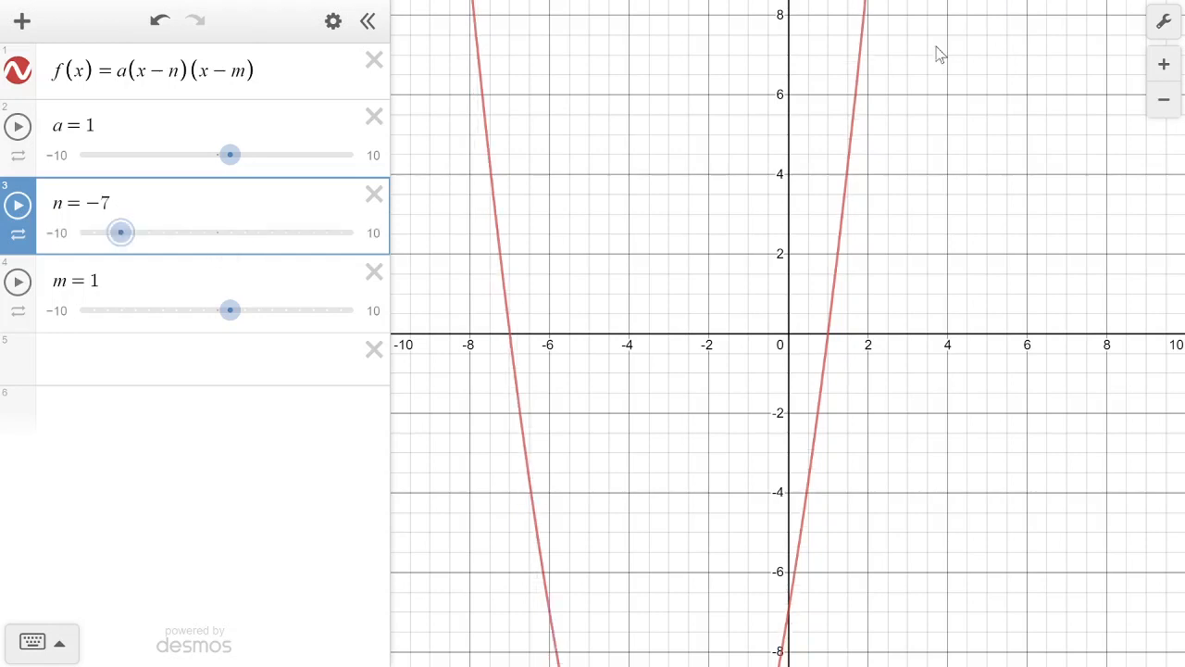
Set both n and m to 4, and finally bring n to -4.
left_click_drag(129, 241, 270, 309)
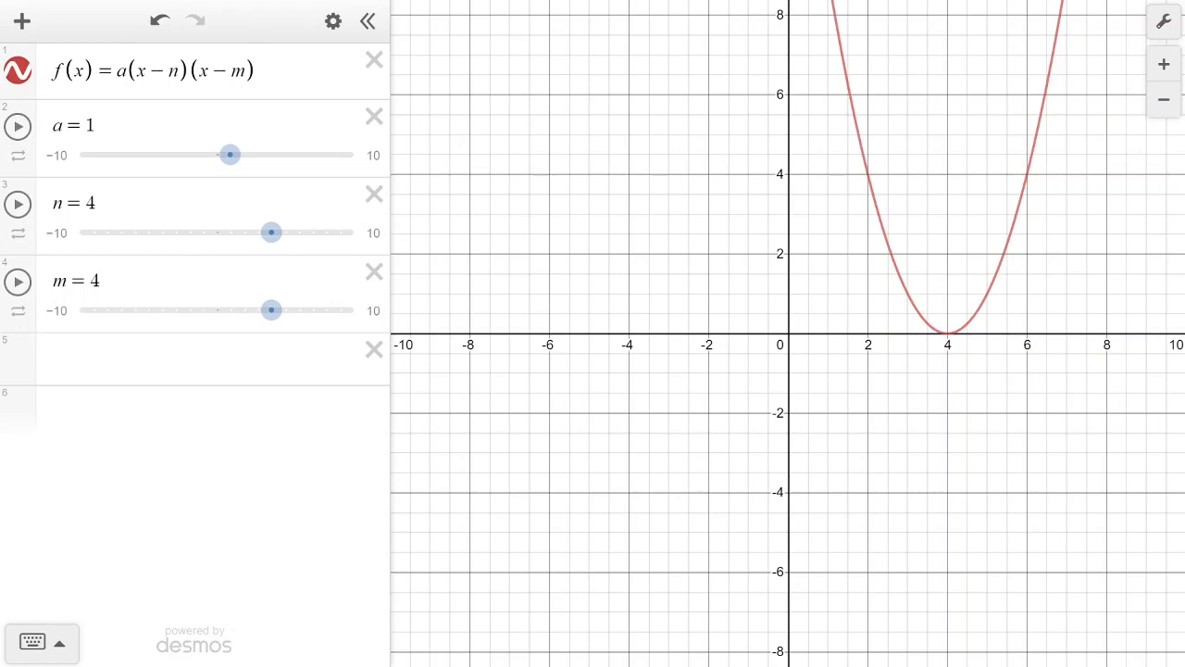
left_click_drag(271, 232, 162, 233)
Define g(x)=1/f(x) as the reciprocal of the factored quadratic in the empty expression line.
left_click(134, 361)
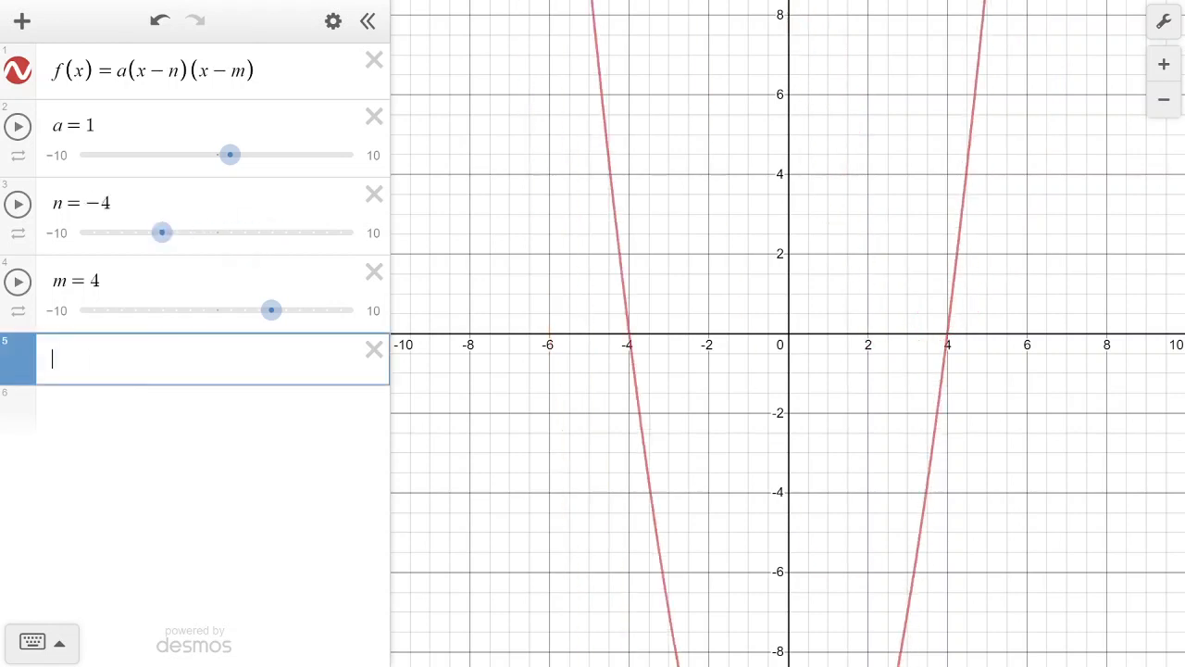
type("g(x)")
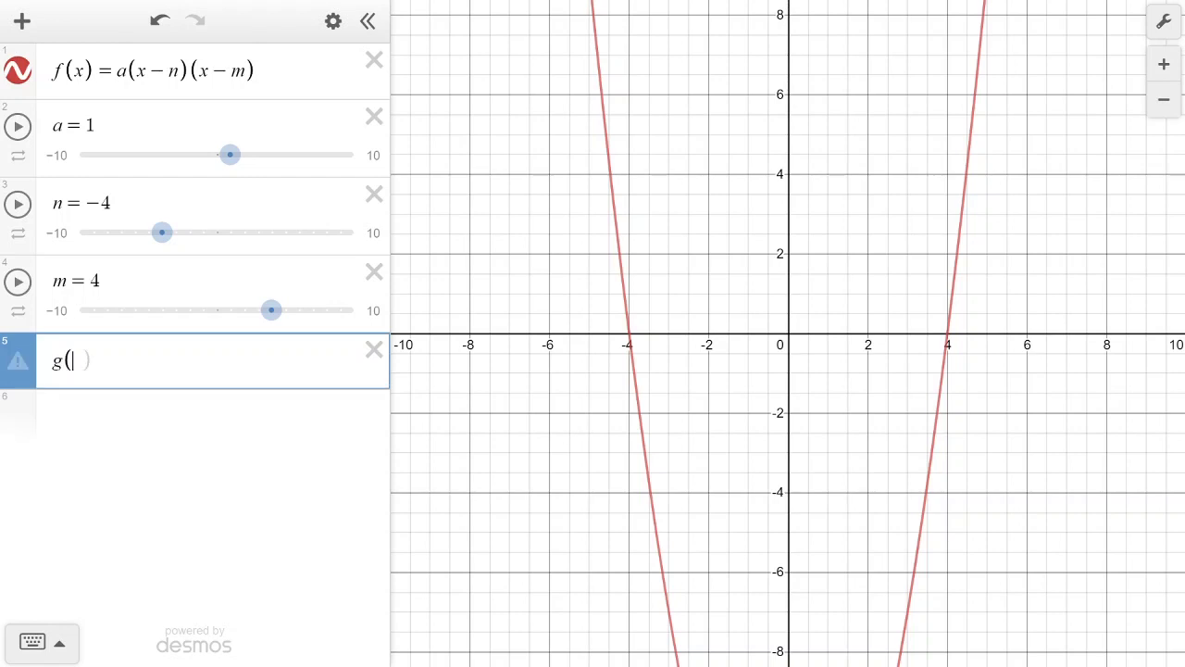
type("=1/f(x)")
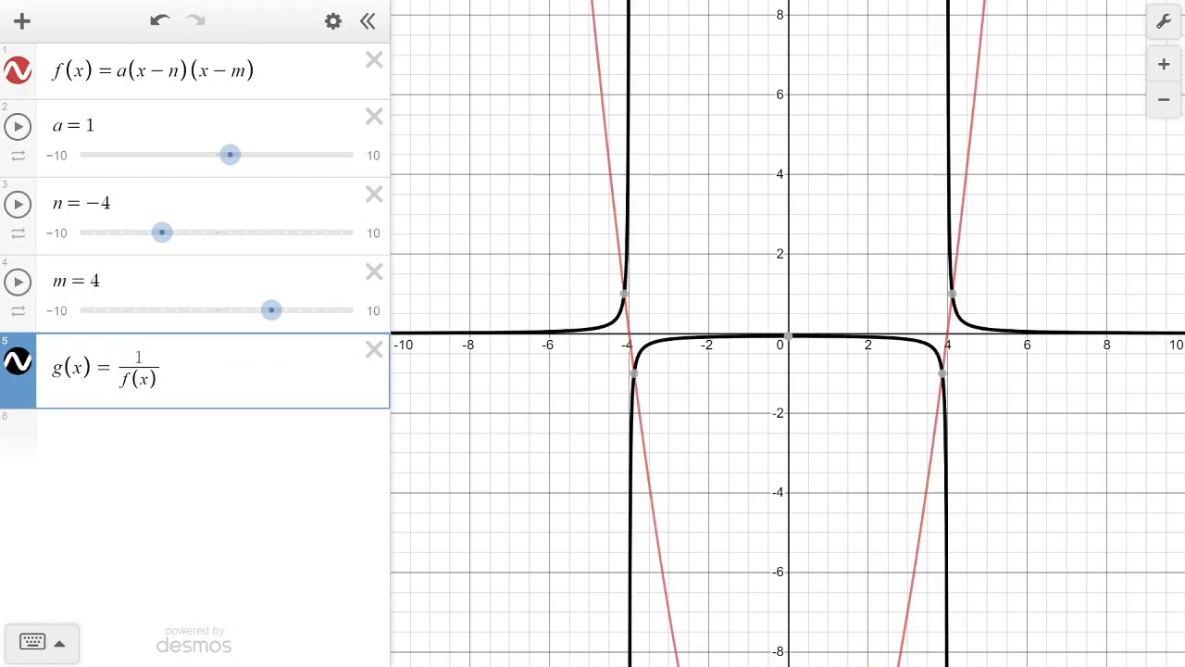
Merge the two roots by setting n to 4, m to 1 and finally n to 1.
left_click_drag(163, 233, 271, 233)
left_click_drag(271, 310, 230, 311)
left_click_drag(271, 232, 229, 232)
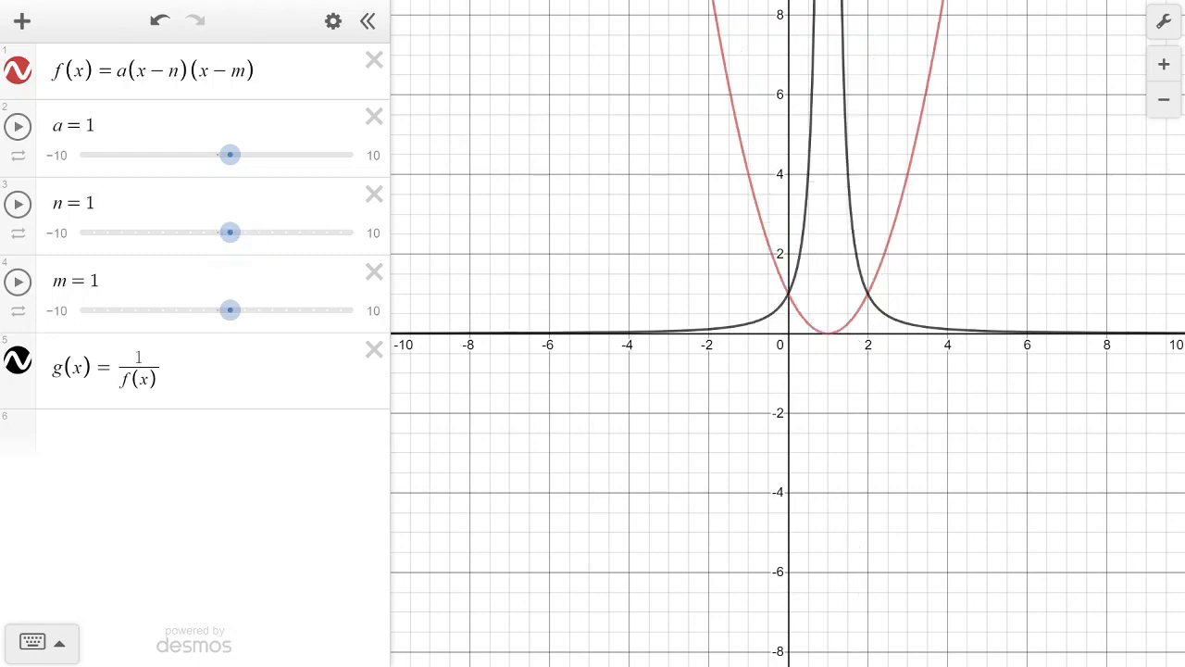
Highlight f(x) and examine how the parabola and its reciprocal continue at high y-values and near the x-axis.
left_click(213, 72)
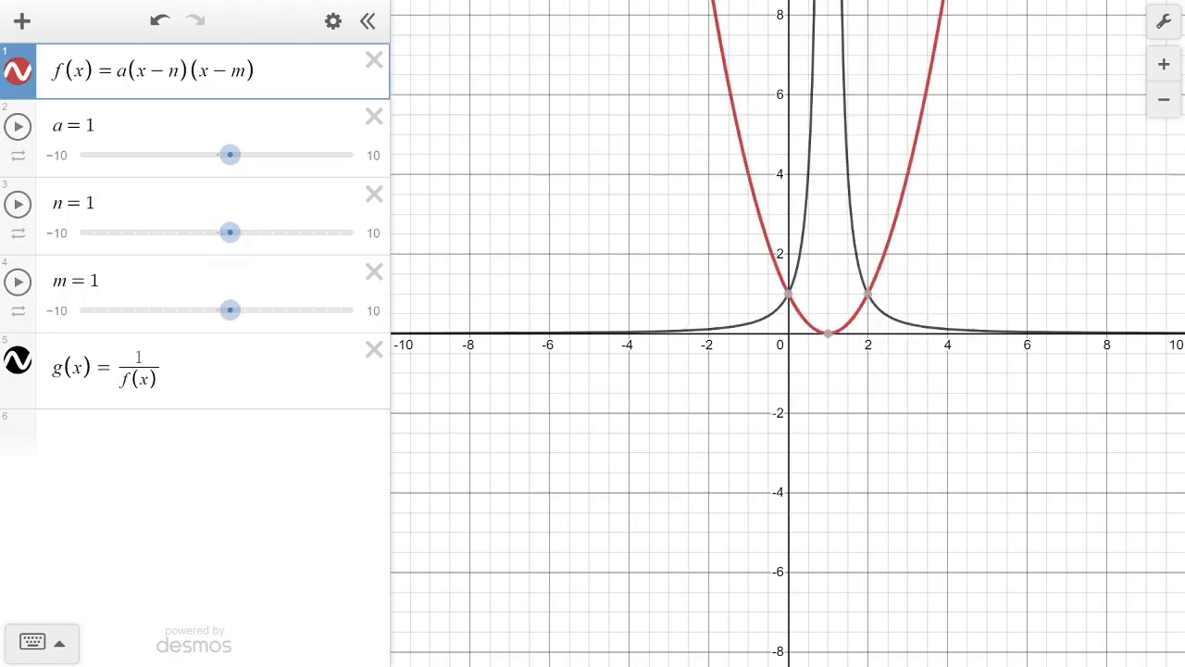
left_click_drag(648, 175, 597, 539)
left_click_drag(593, 176, 593, 528)
left_click(601, 279)
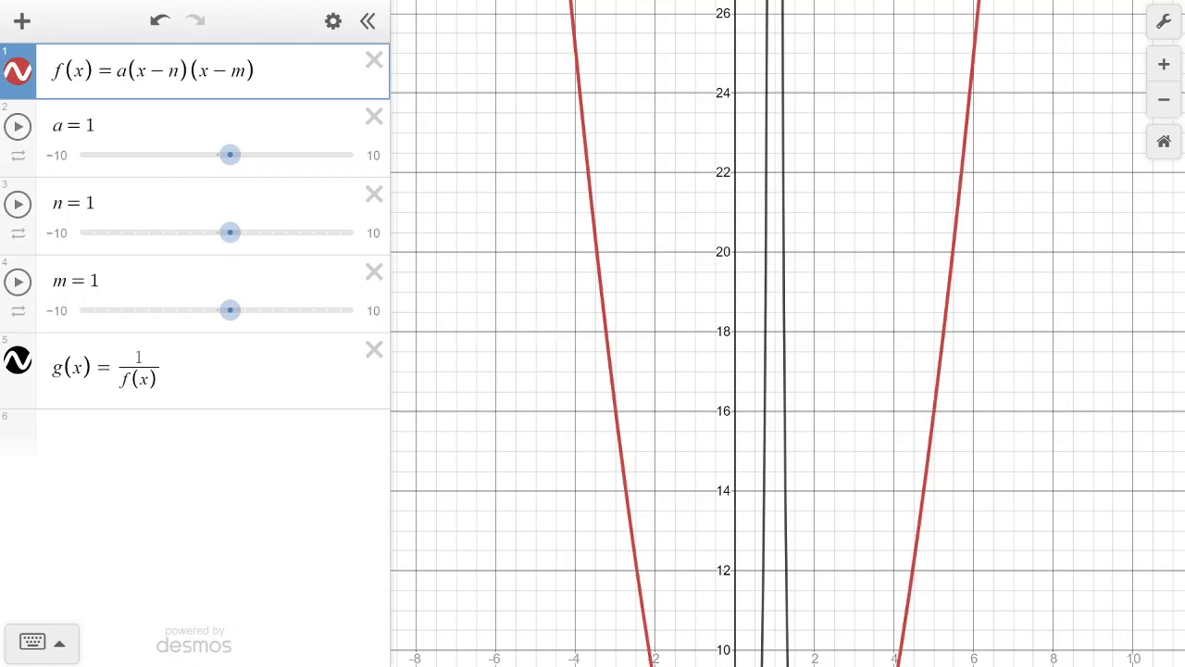
left_click_drag(565, 370, 568, 197)
left_click_drag(592, 528, 542, 181)
left_click_drag(575, 371, 564, 187)
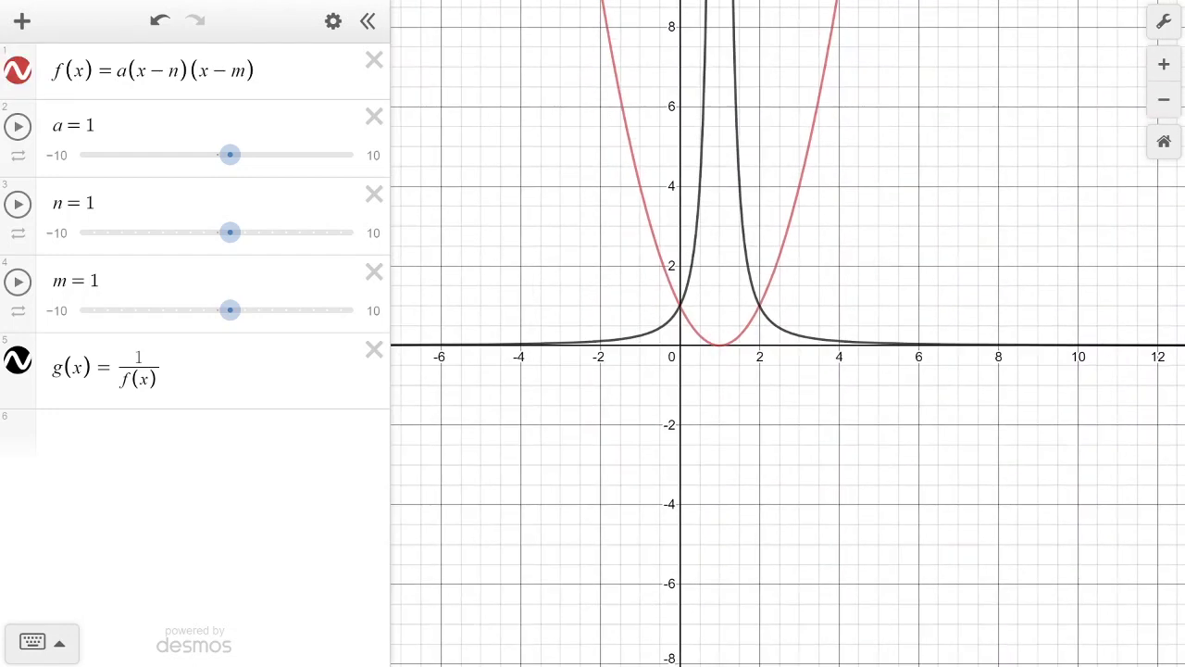
Set m to 3 and n to -5, label the parabola's positive x-intercept, and return to the f(x) expression.
left_click_drag(230, 310, 258, 311)
left_click_drag(231, 233, 148, 233)
left_click(480, 345)
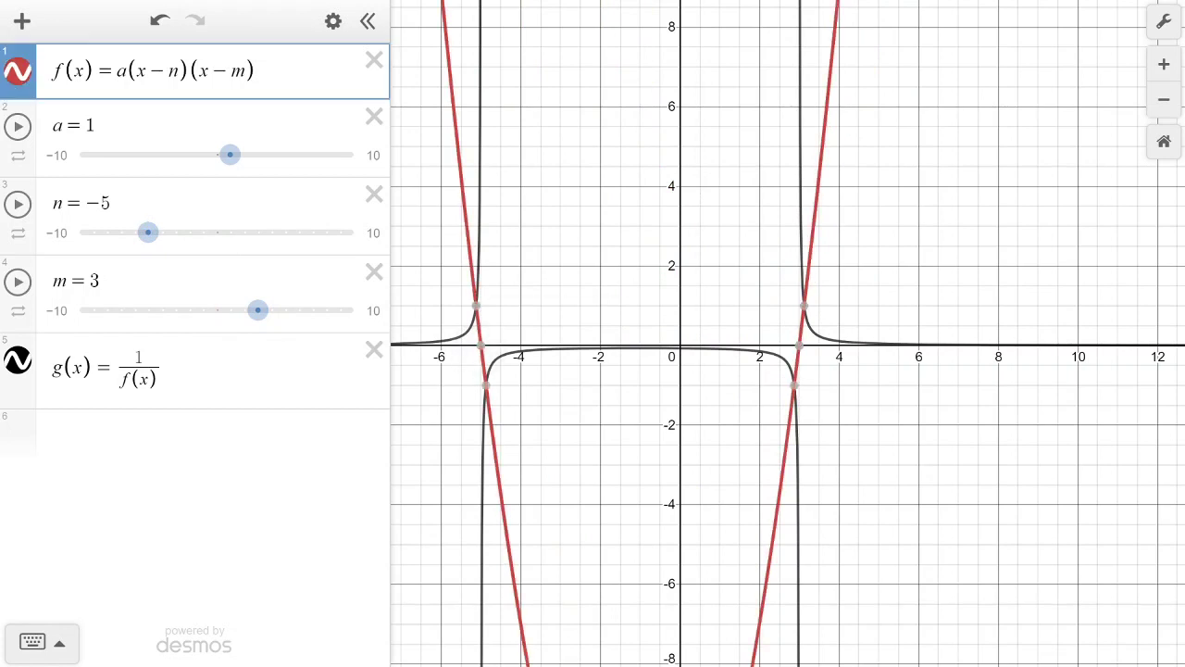
left_click(799, 346)
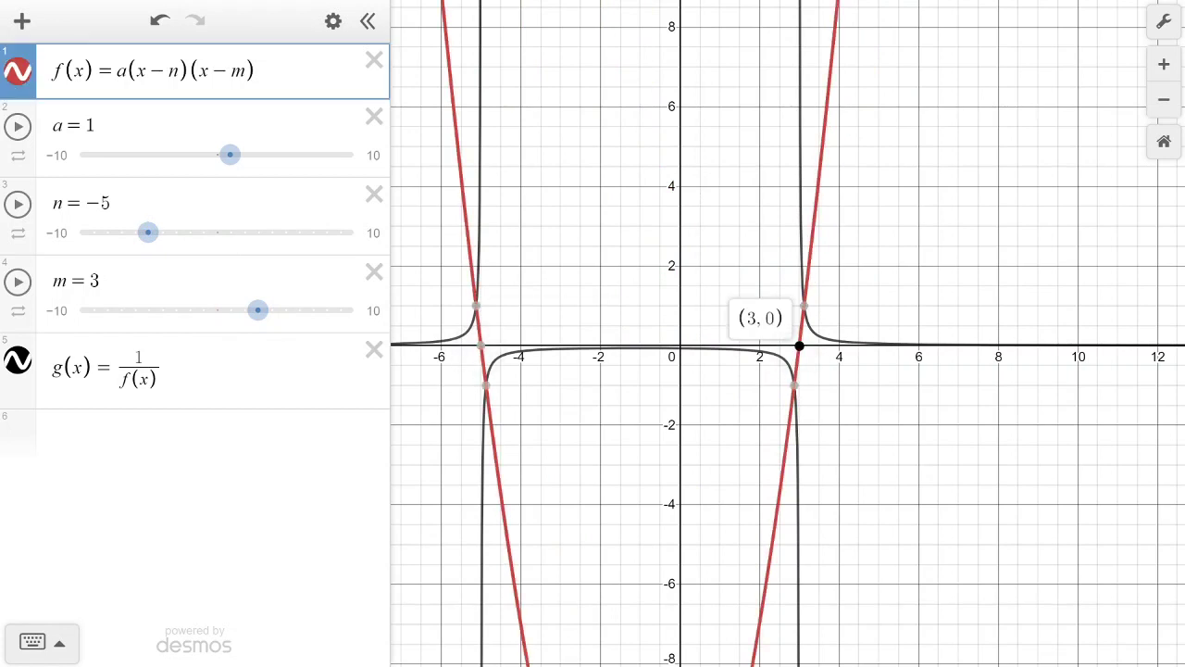
left_click(256, 70)
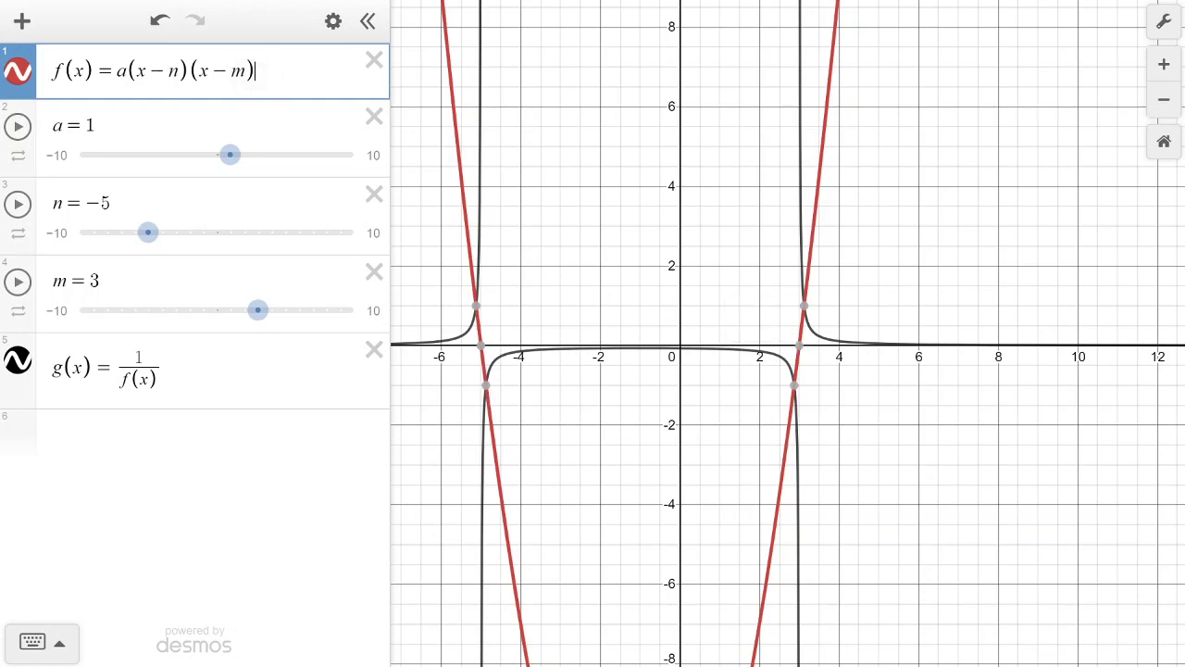